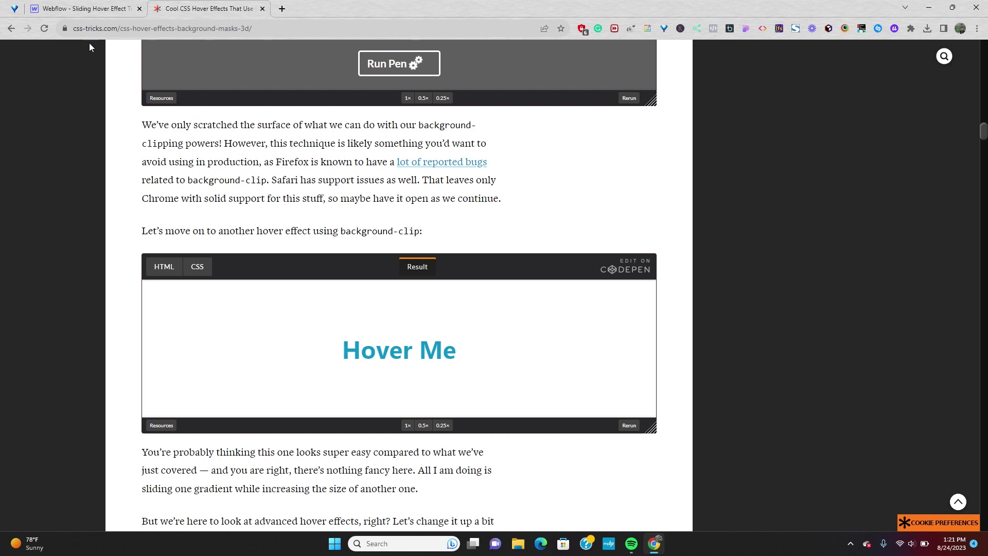
Switch from the CSS-Tricks article to the Webflow project with the Los Angeles real estate hero.
click(83, 10)
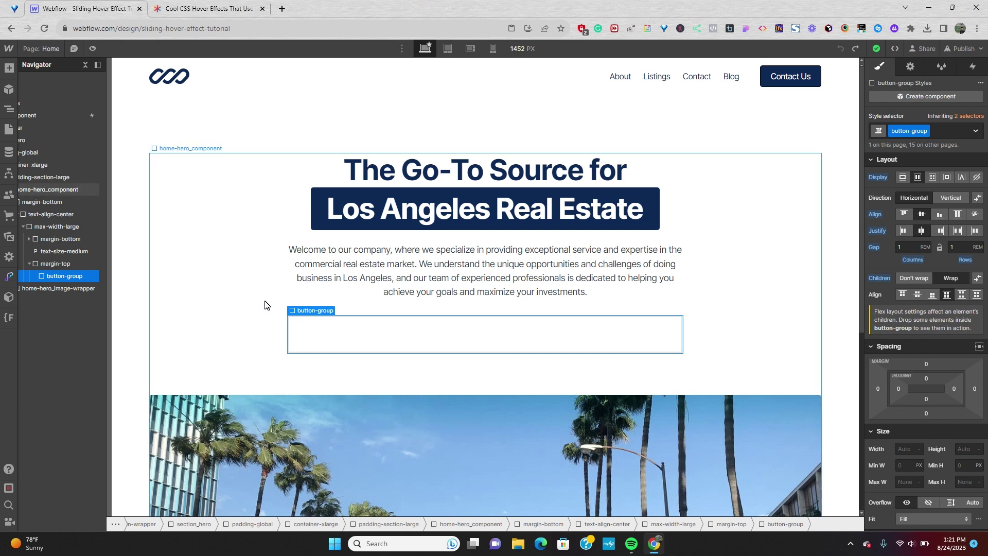
key(ctrl+k)
Insert a Link Block into the hero button group and give it the new class button_text-link.
text(link)
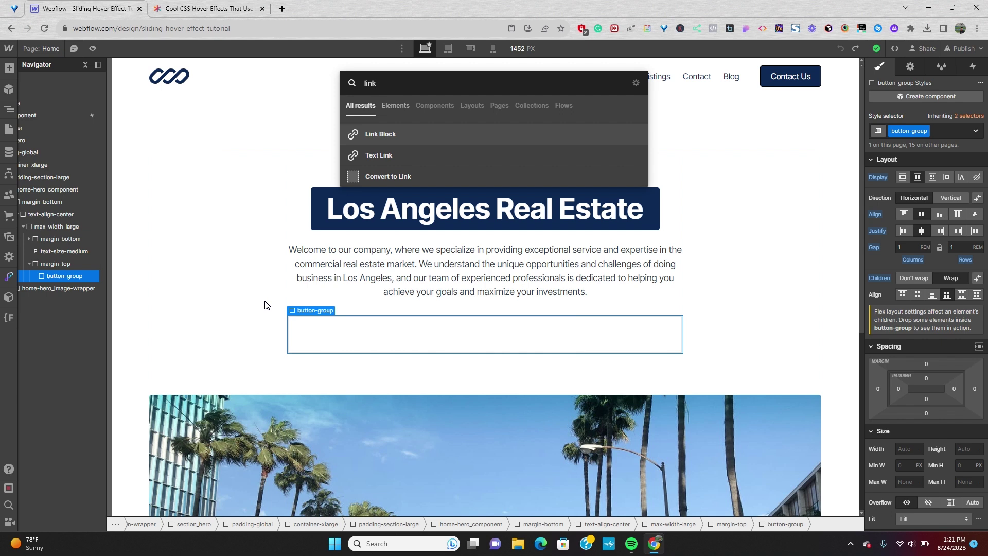
click(395, 134)
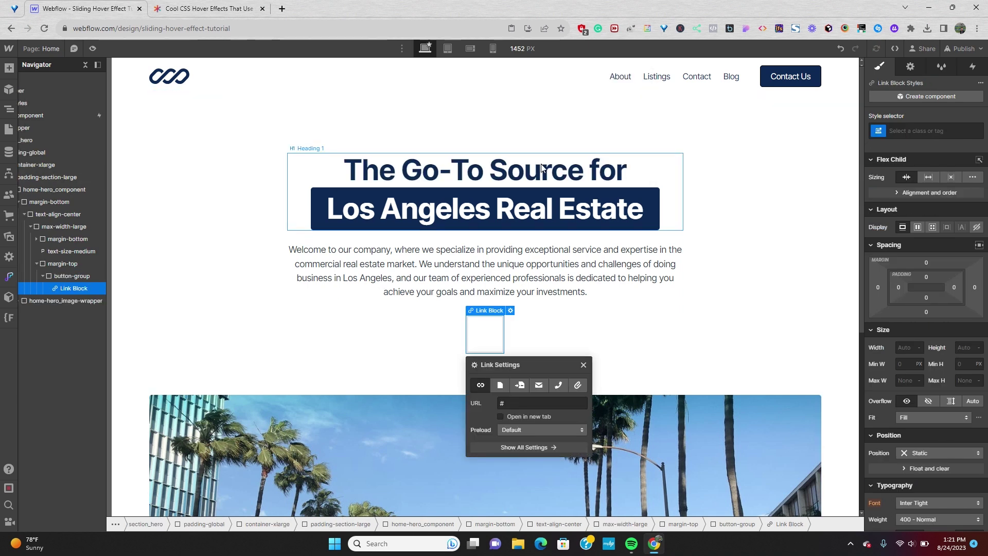
click(920, 131)
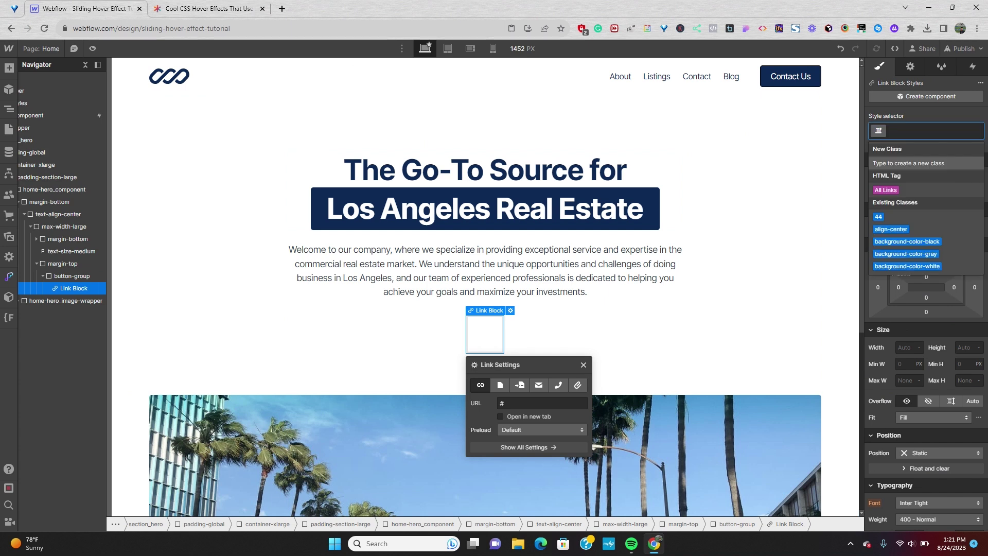
text(button)
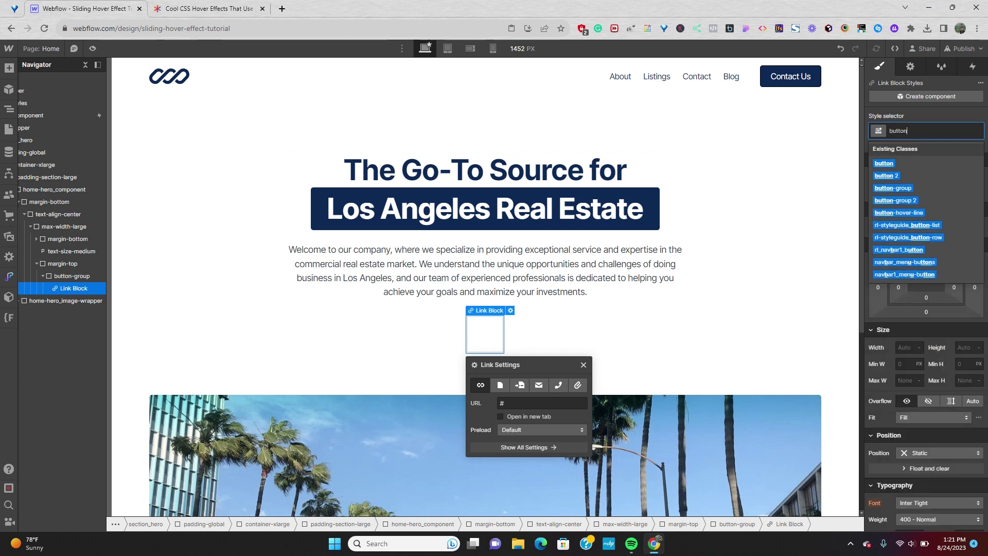
text(_tex)
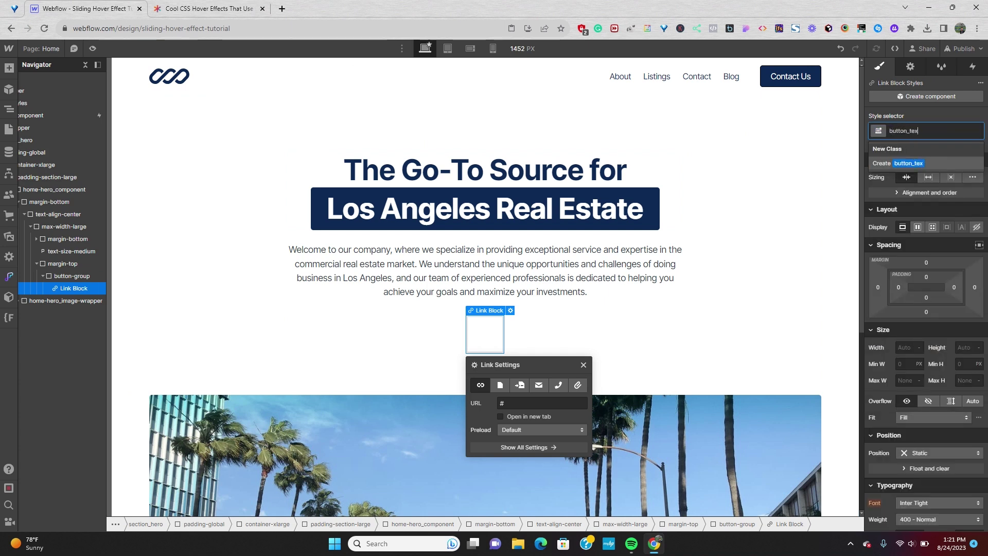
text(t-link)
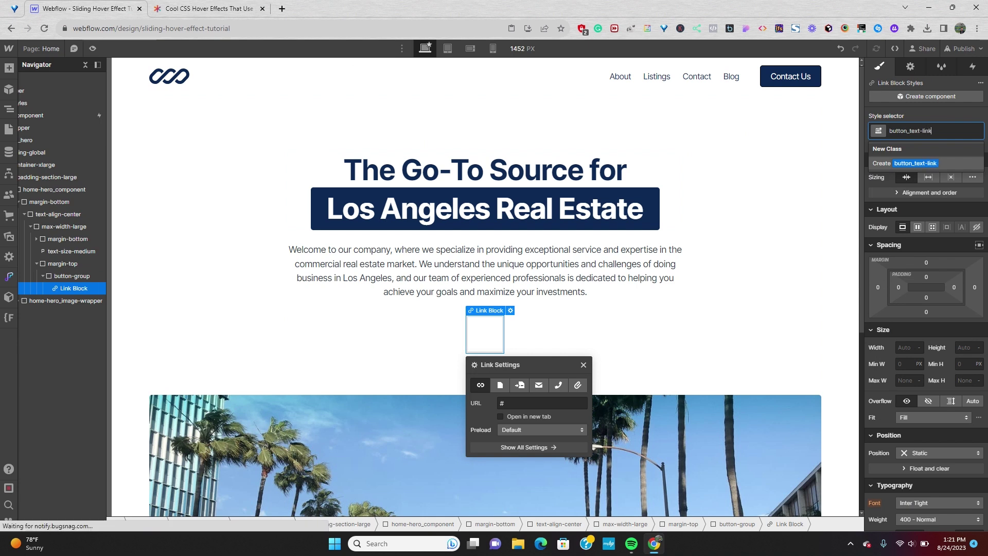
key(Return)
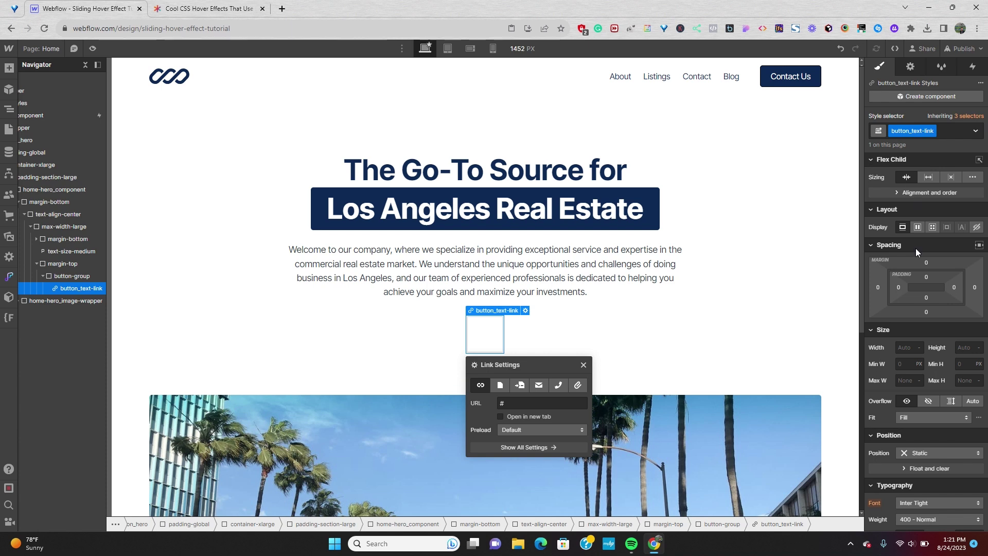
Pad button_text-link 0.5rem top and bottom and 1.25rem left and right.
click(924, 277)
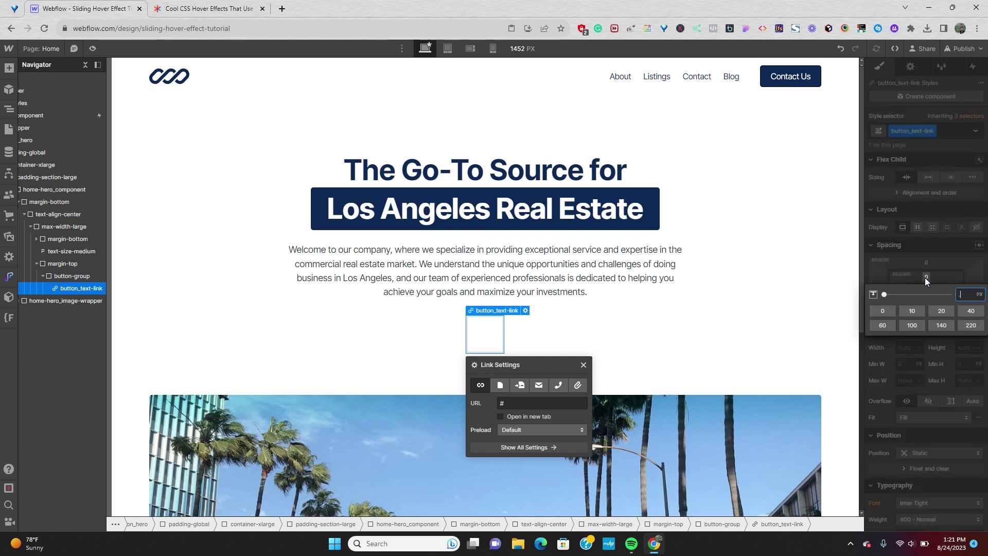
text(.5rem)
key(Return)
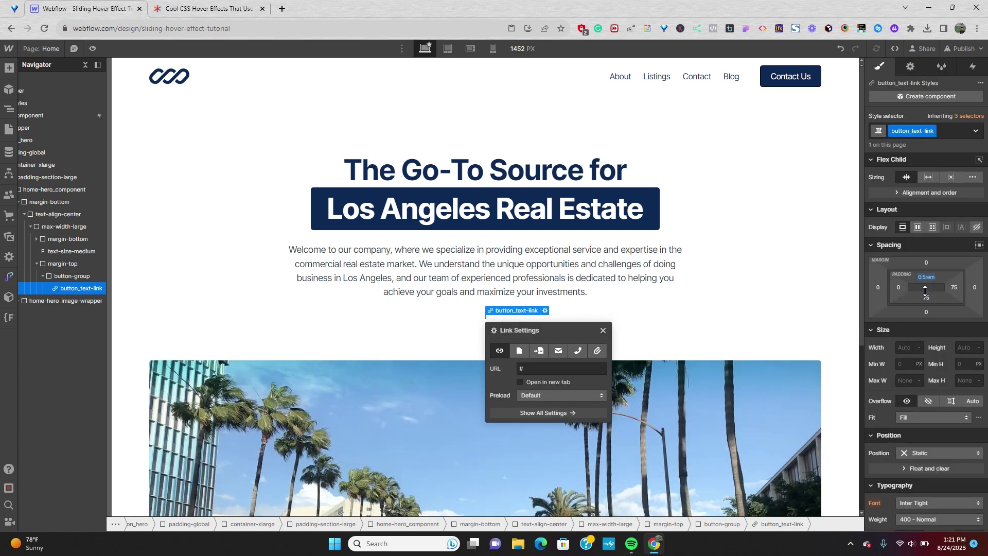
click(925, 295)
text(.5rem)
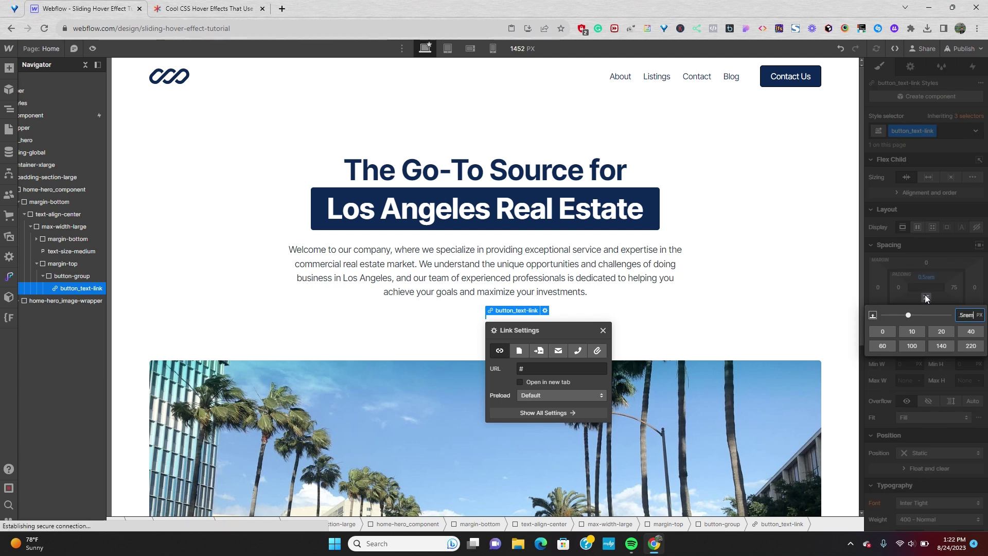
key(Return)
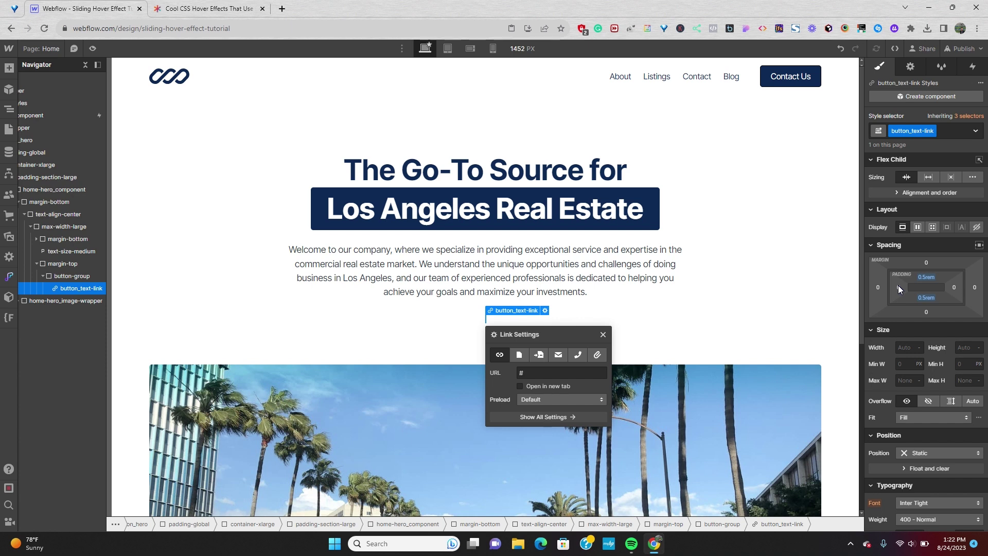
click(897, 287)
text(1.2)
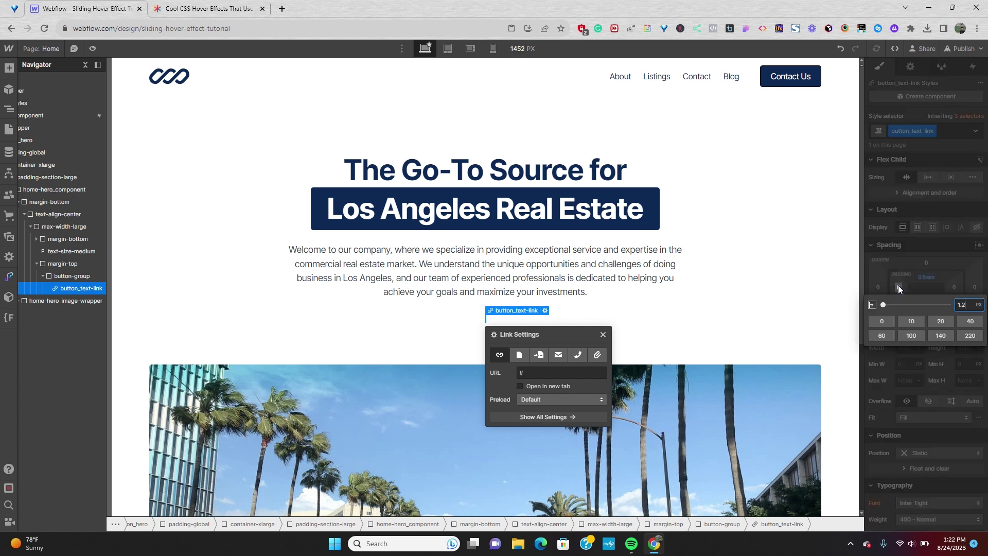
text(5rem)
key(Return)
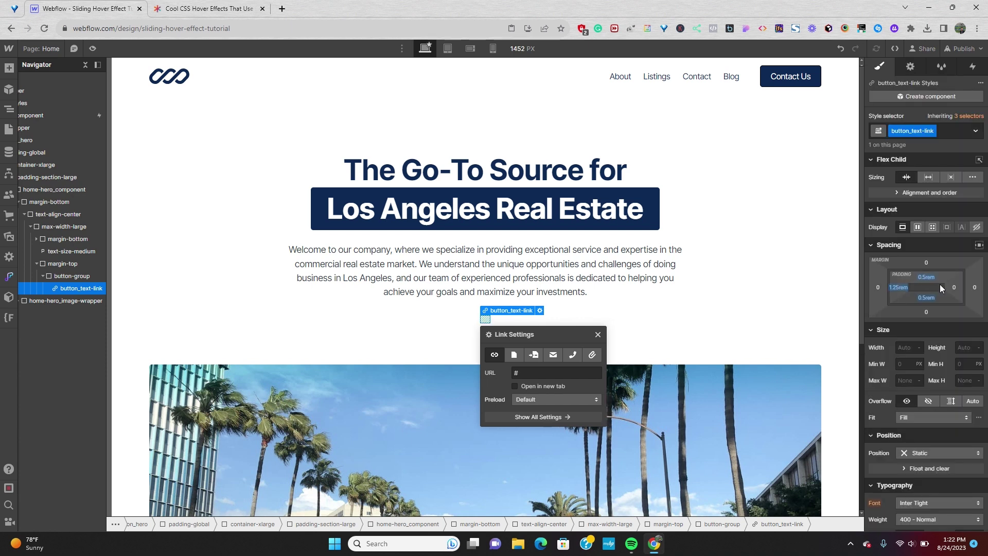
click(953, 287)
text(.2)
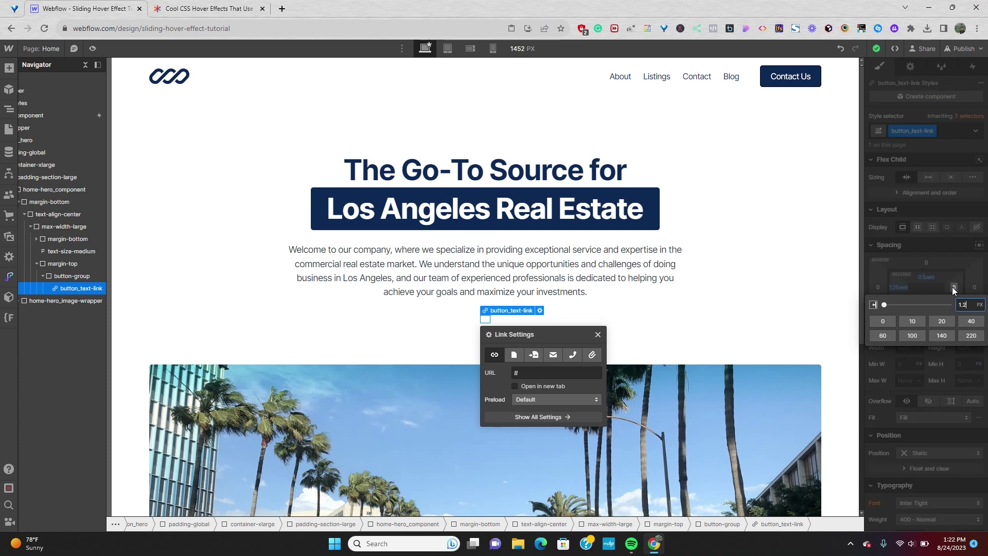
key(Return)
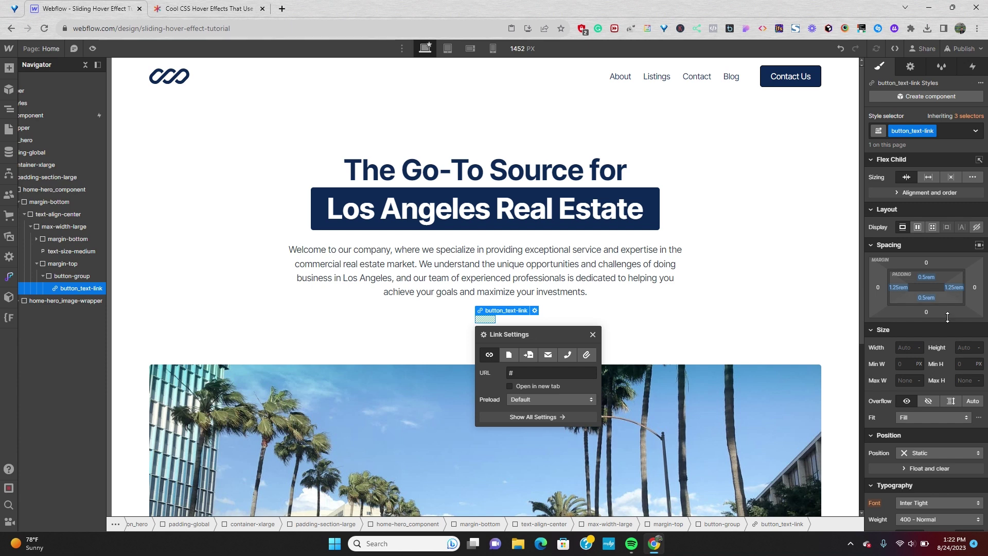
Set button_text-link overflow to hidden, position to Relative and z-index to 5.
click(927, 402)
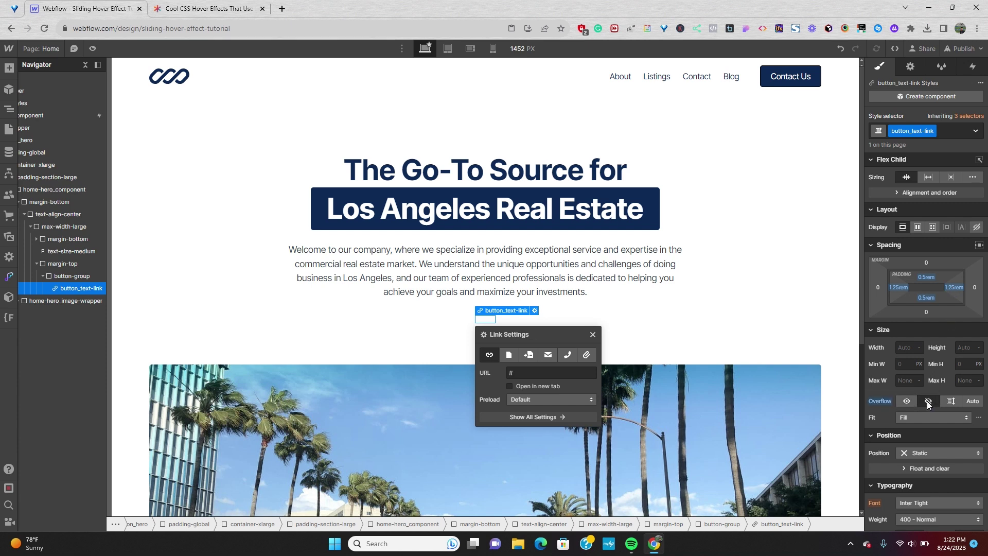
click(917, 451)
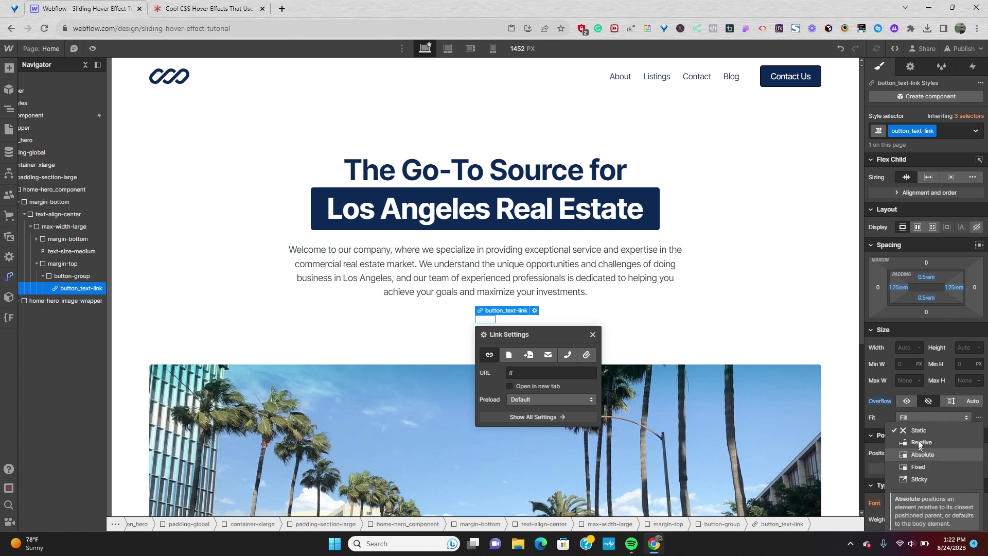
click(917, 439)
scroll(918, 450, down, 1)
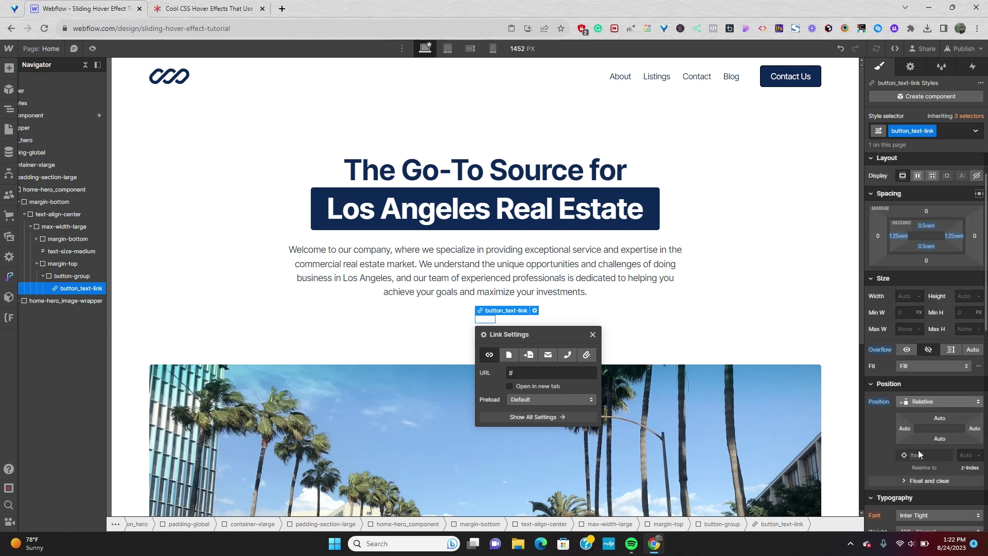
click(968, 455)
text(5)
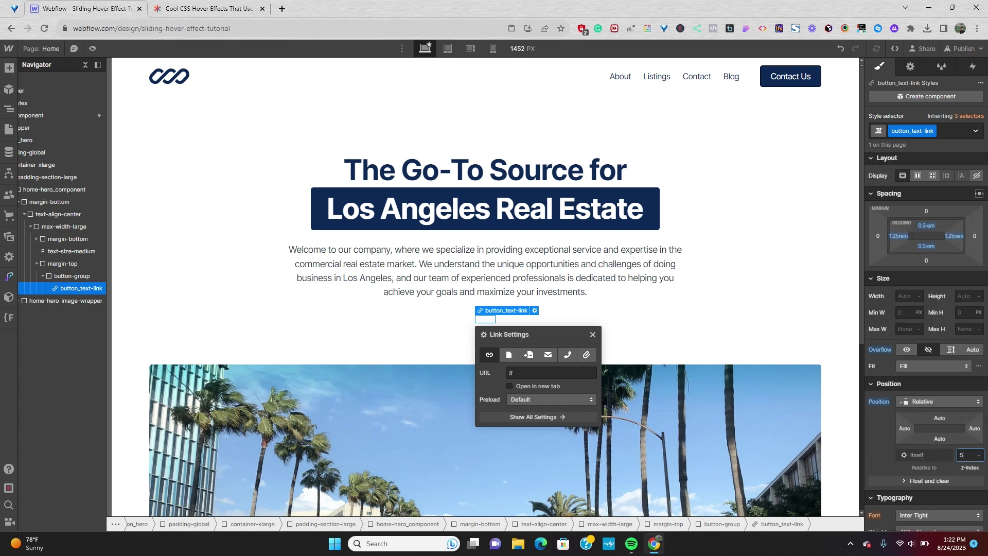
key(Tab)
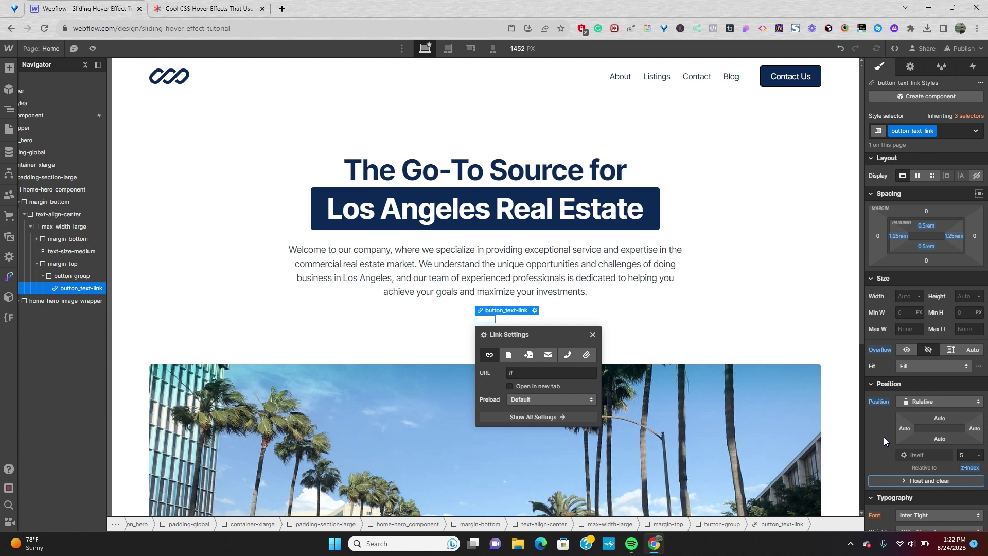
scroll(883, 437, down, 1)
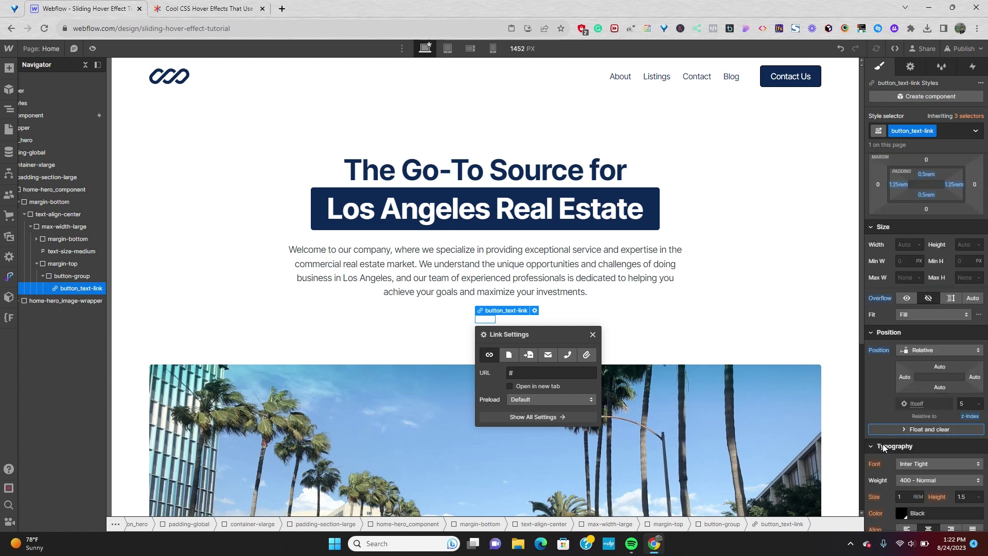
Set the button_text-link text colour to the Midnight Blue swatch.
scroll(882, 444, down, 1)
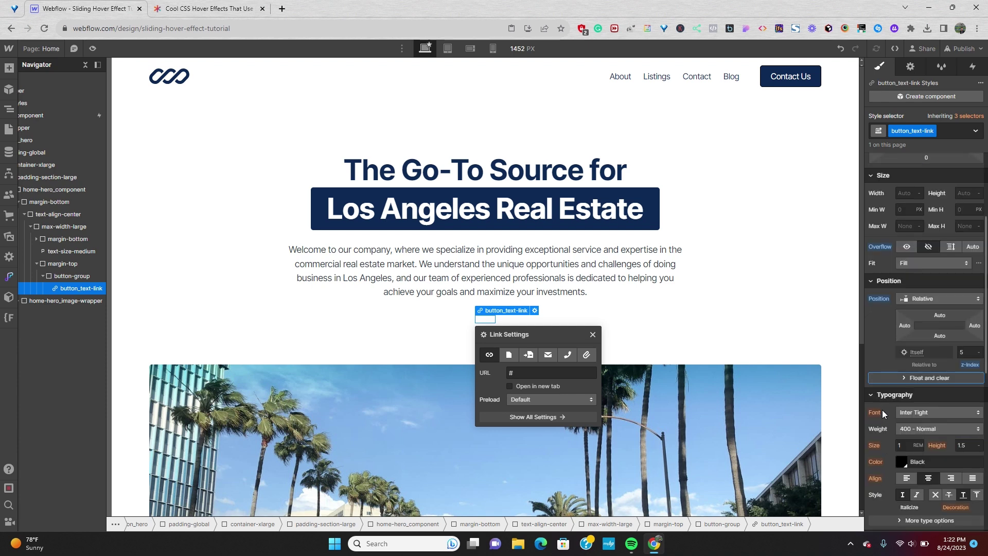
scroll(881, 410, down, 1)
click(902, 410)
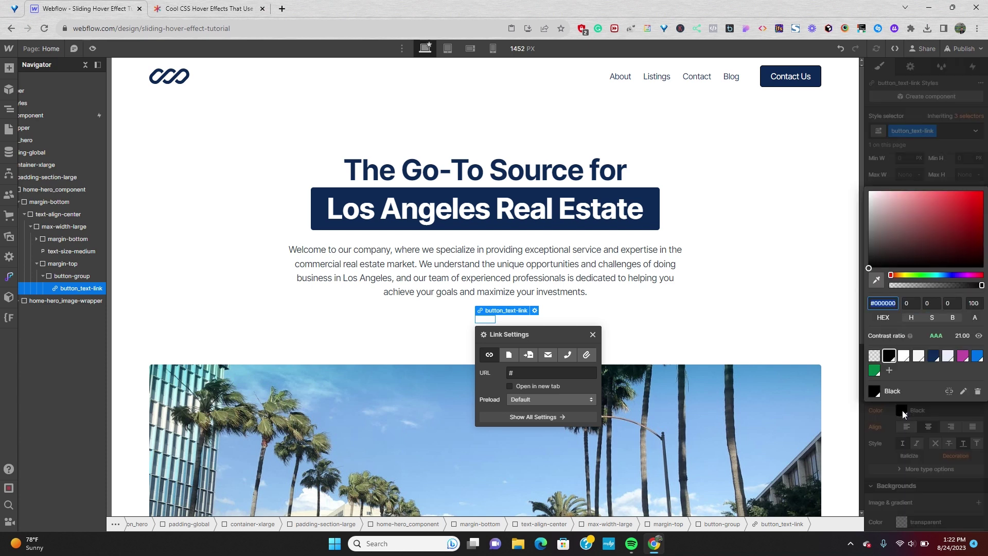
click(931, 356)
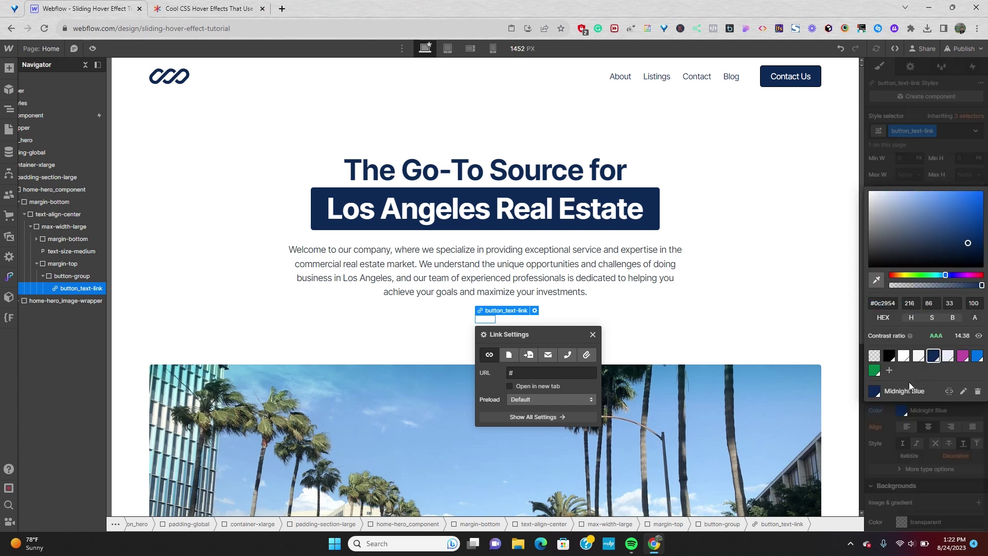
click(880, 424)
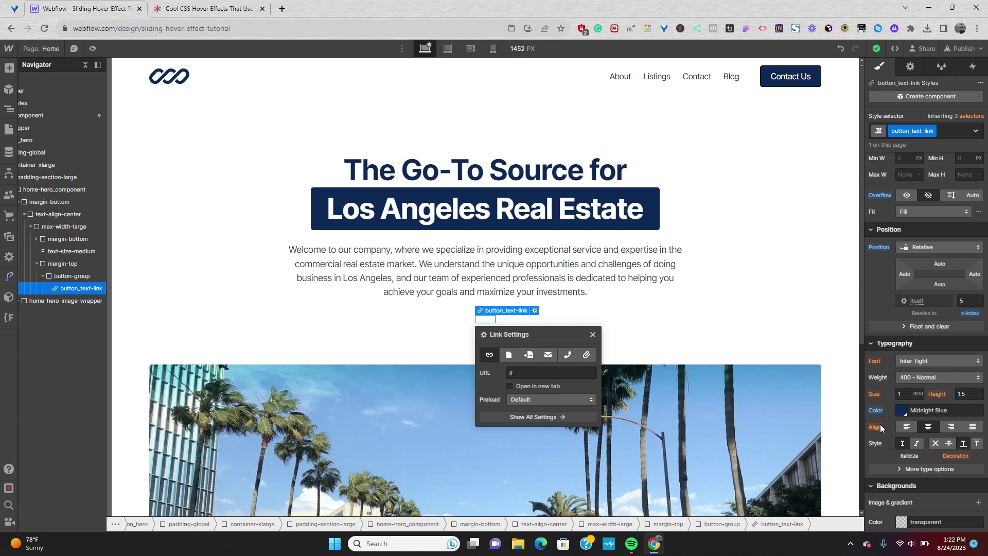
Round the button_text-link corners with a 0.3125rem border radius.
scroll(880, 426, down, 3)
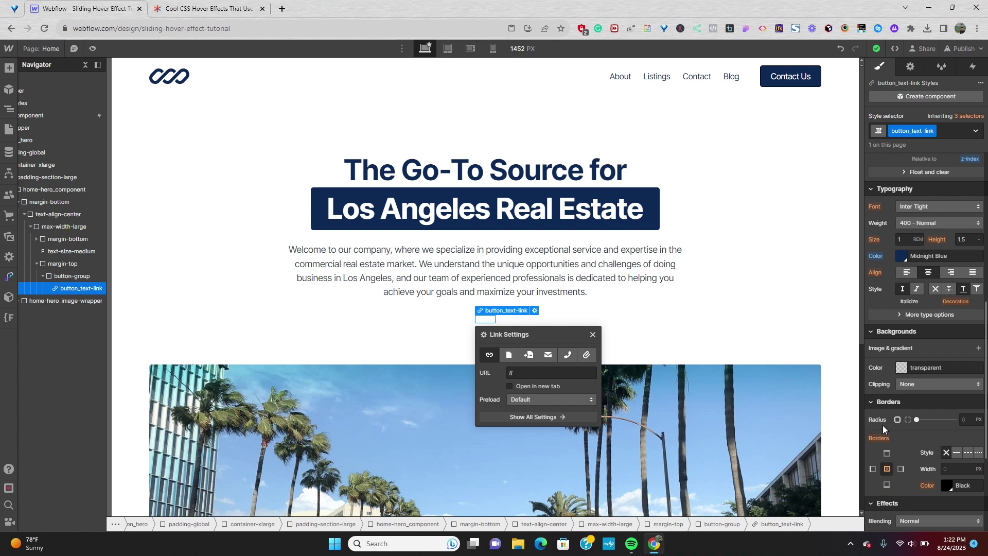
click(965, 420)
text(1)
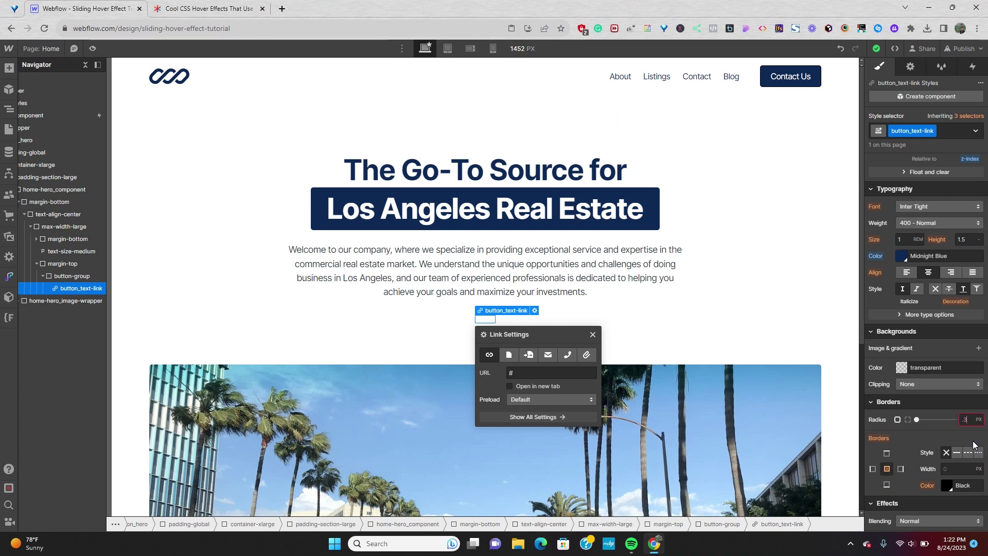
text(125rem)
key(Return)
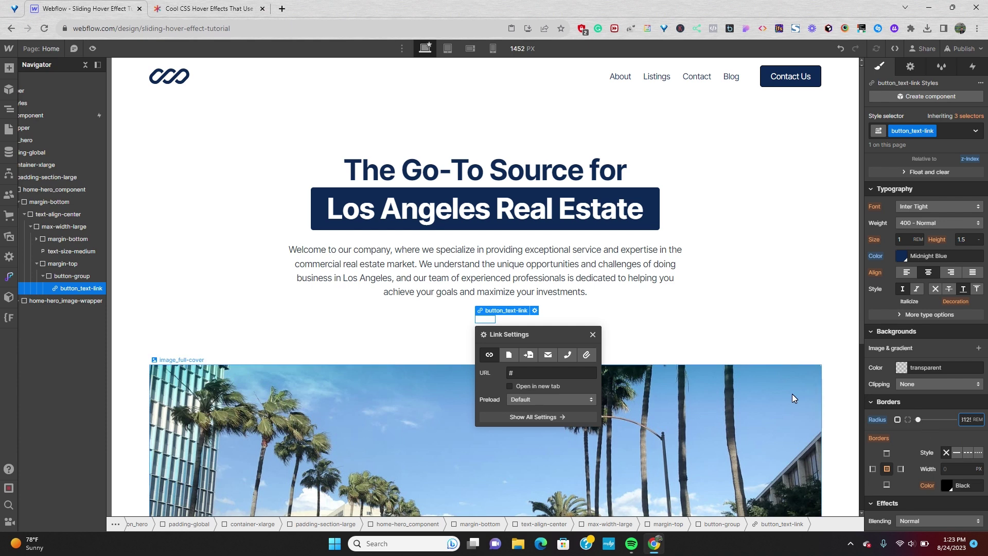
key(ctrl+e)
Add a Text Block inside the link and replace its placeholder with 'View Listings'.
text(te)
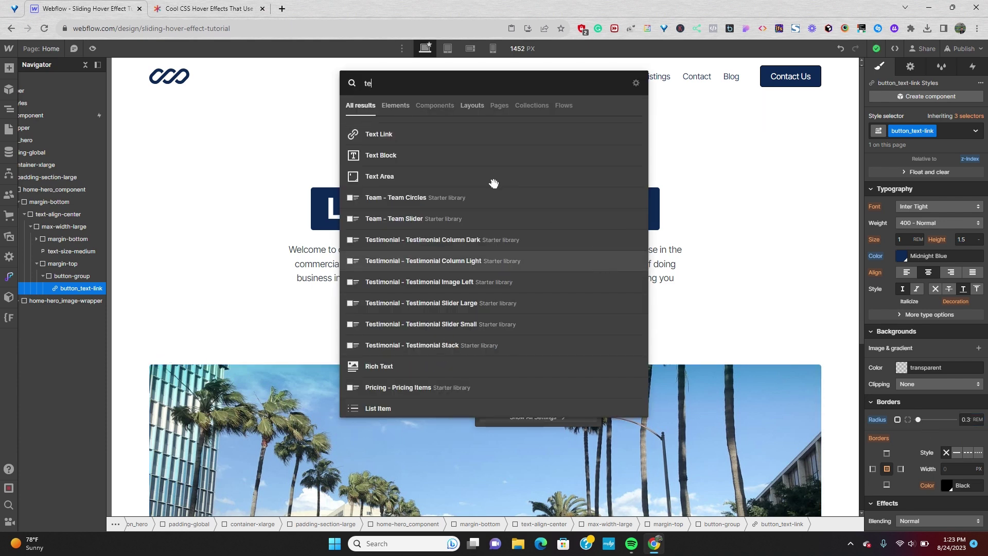
click(484, 156)
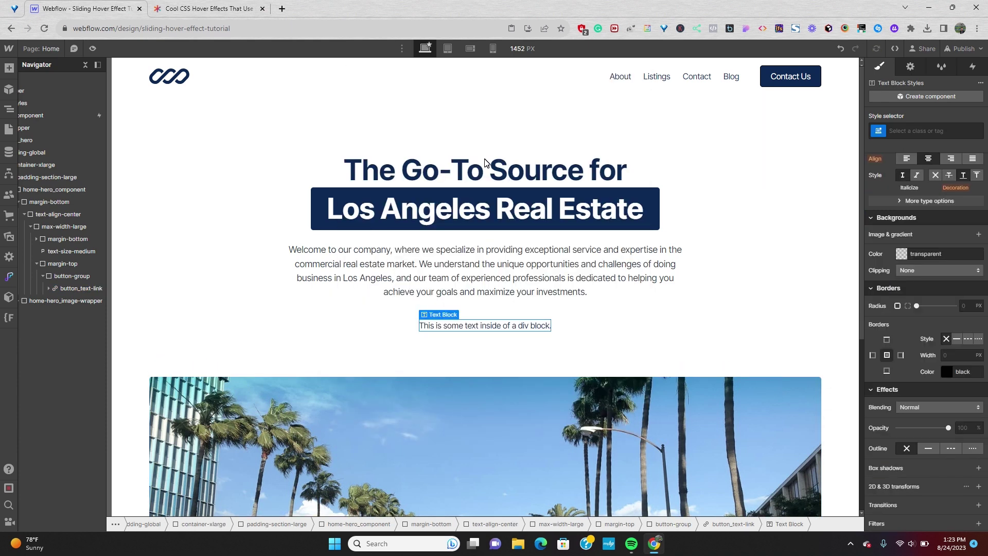
double_click(508, 325)
text(Vi)
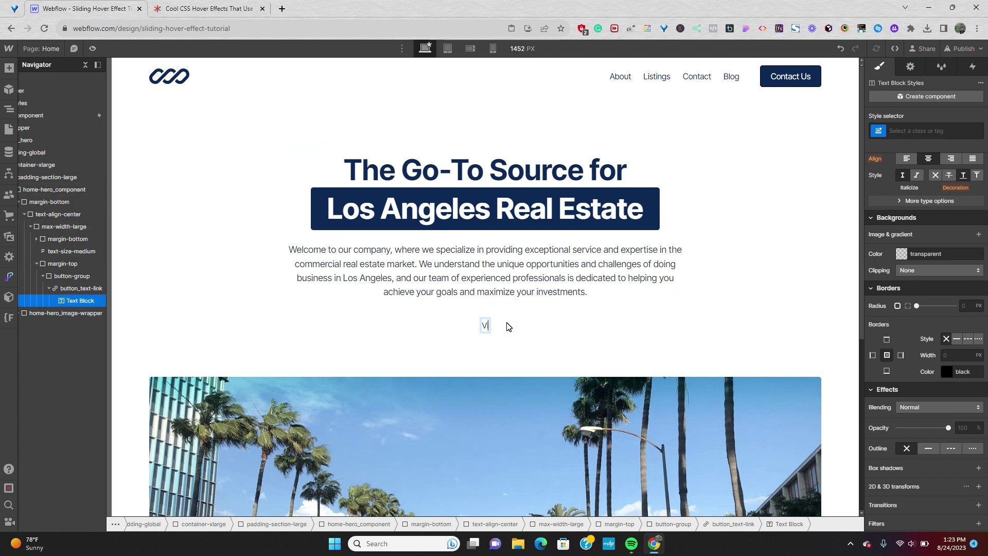
text(ew Listings)
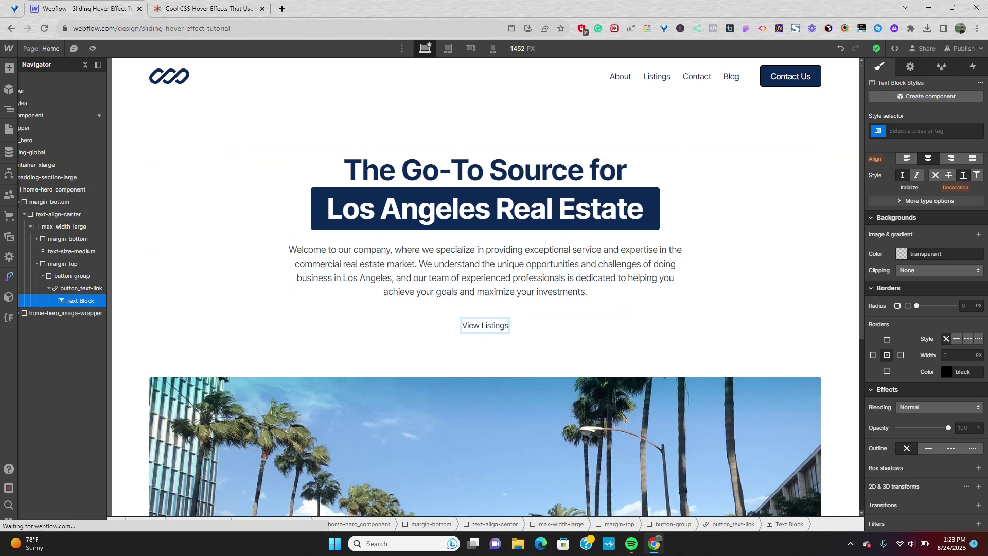
click(921, 131)
text(but)
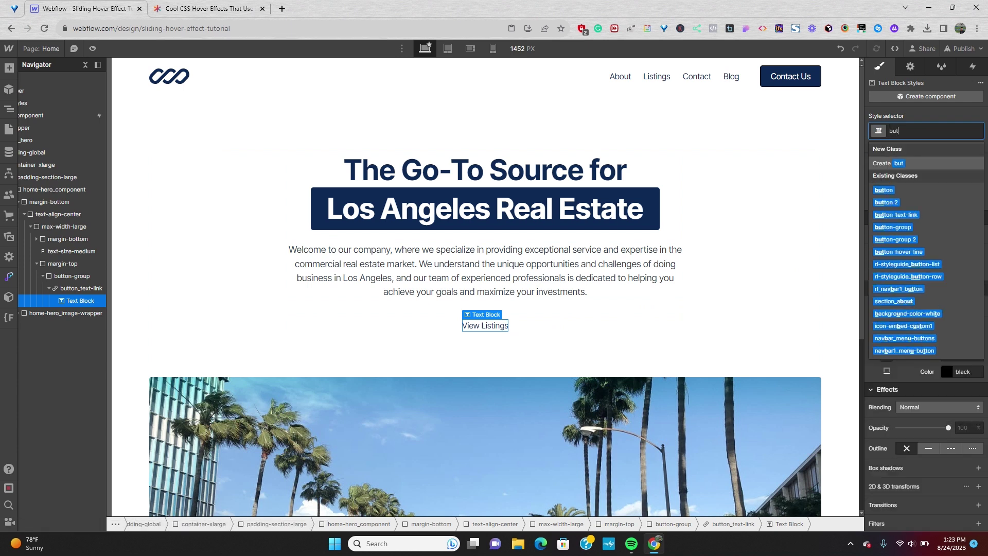
text(ton_)
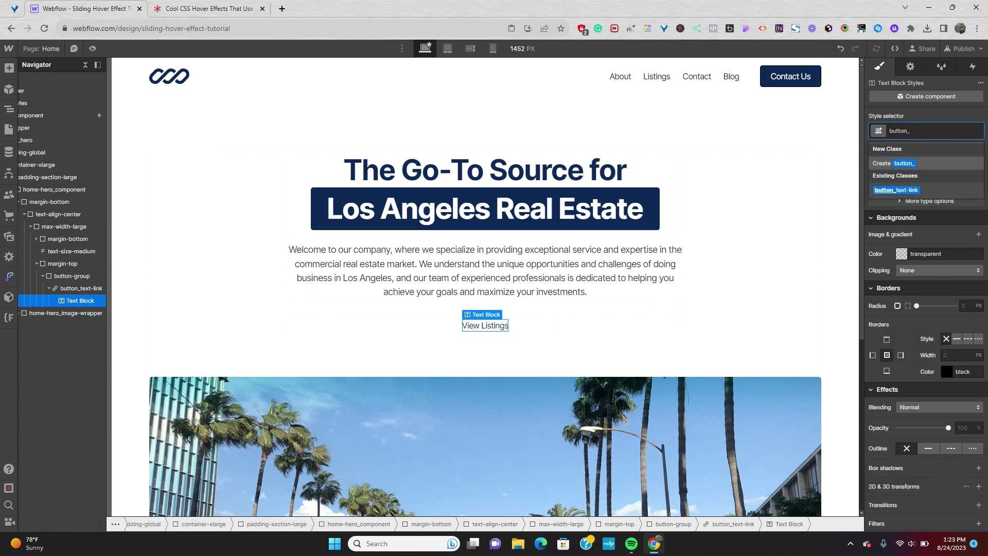
text(text-link)
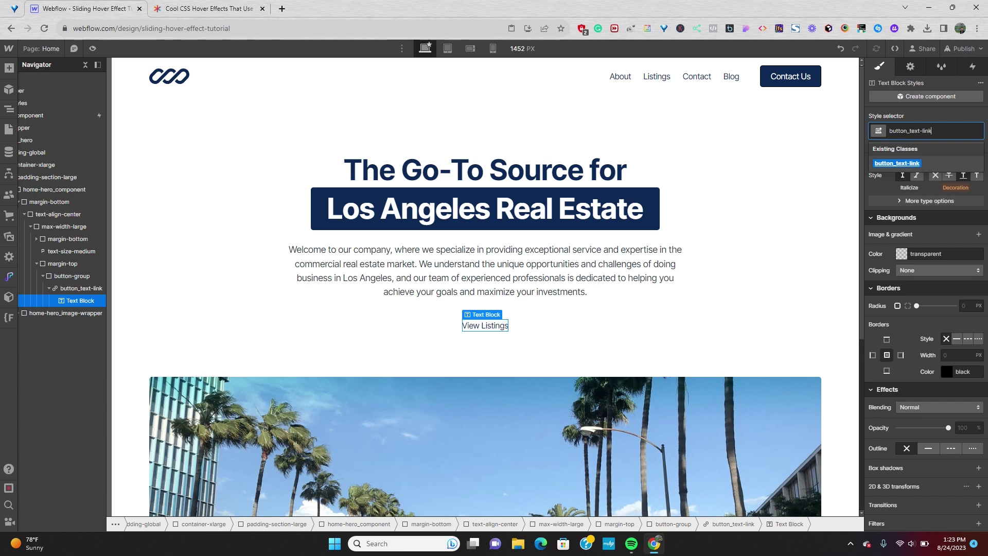
text(-text)
Give the View Listings text class button_text-link-text, Relative position and z-index 3.
key(Return)
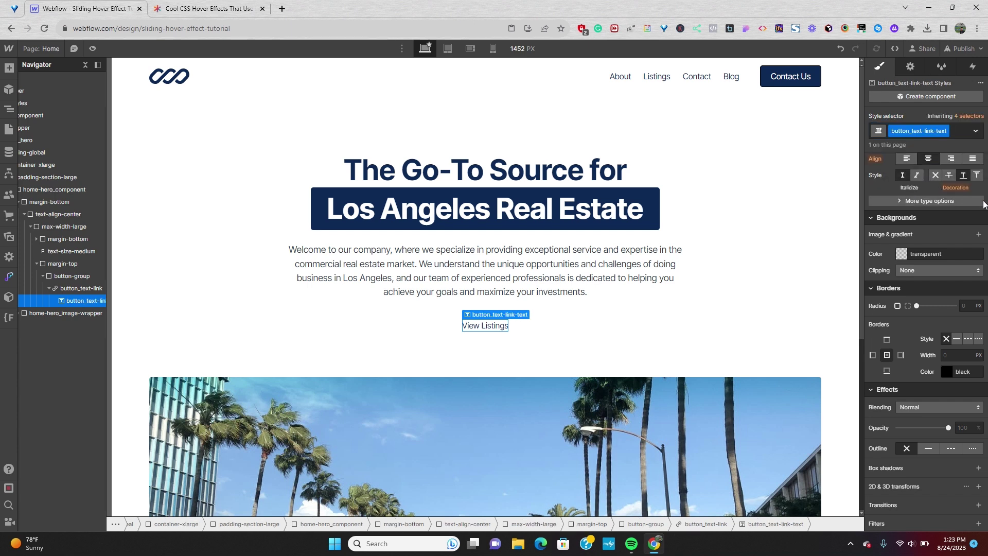
scroll(973, 234, up, 5)
scroll(973, 234, up, 1)
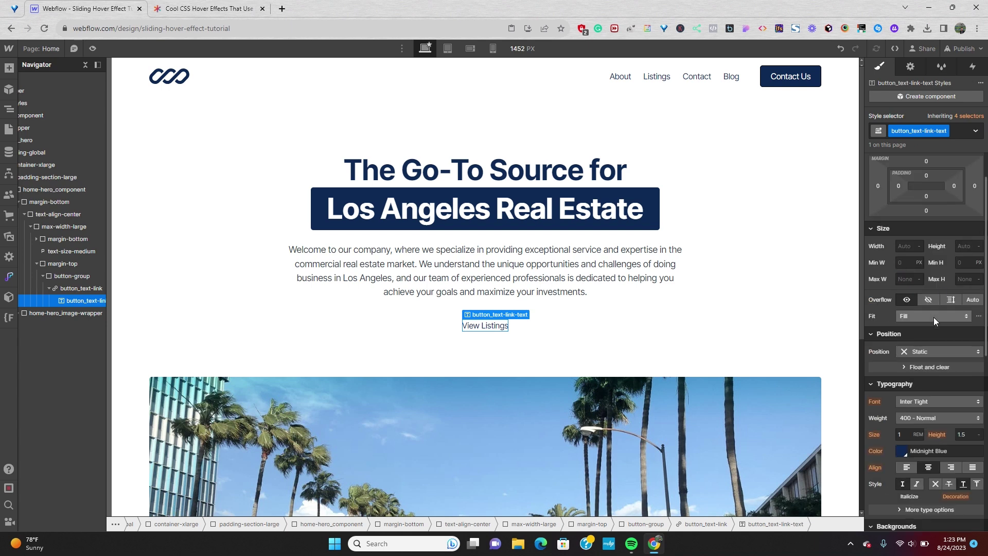
click(925, 348)
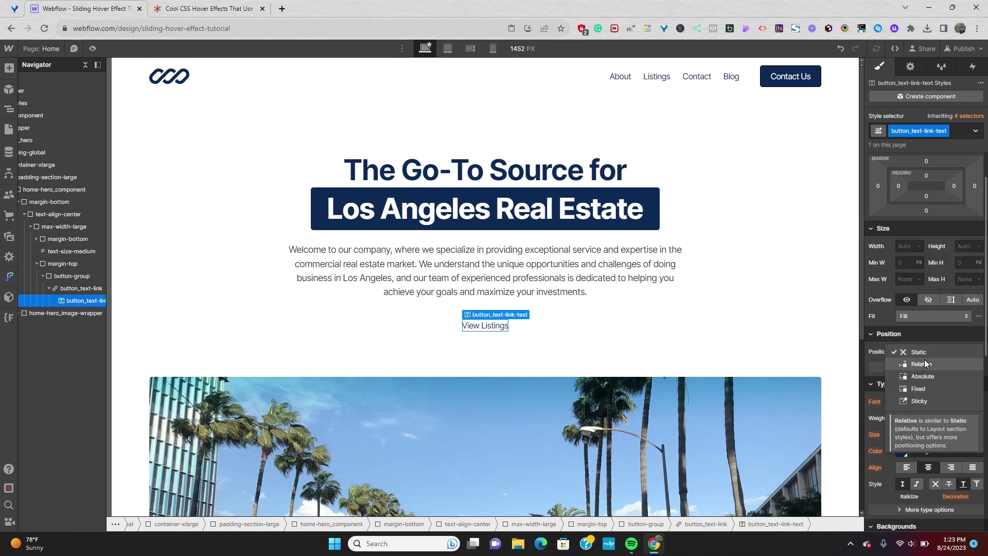
click(924, 359)
click(967, 405)
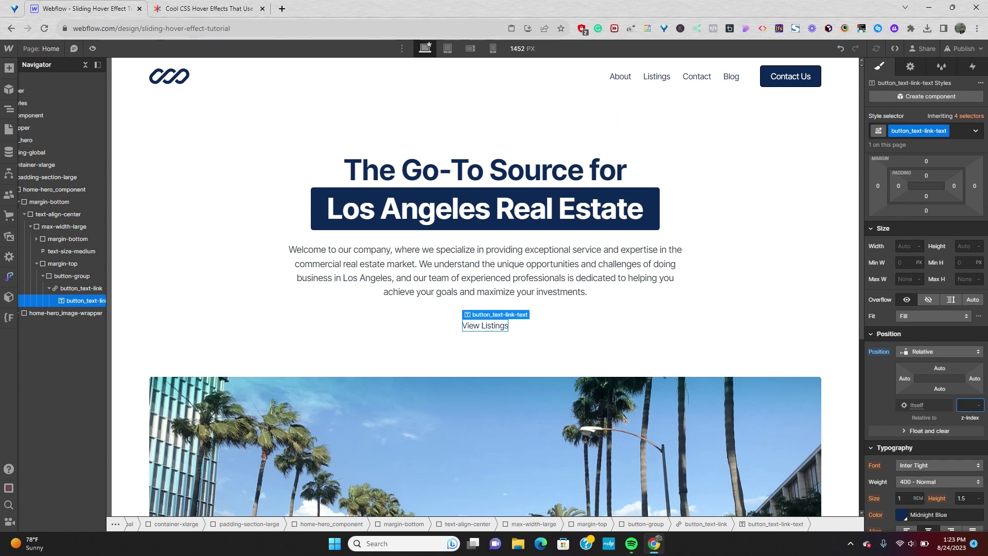
text(3)
key(Tab)
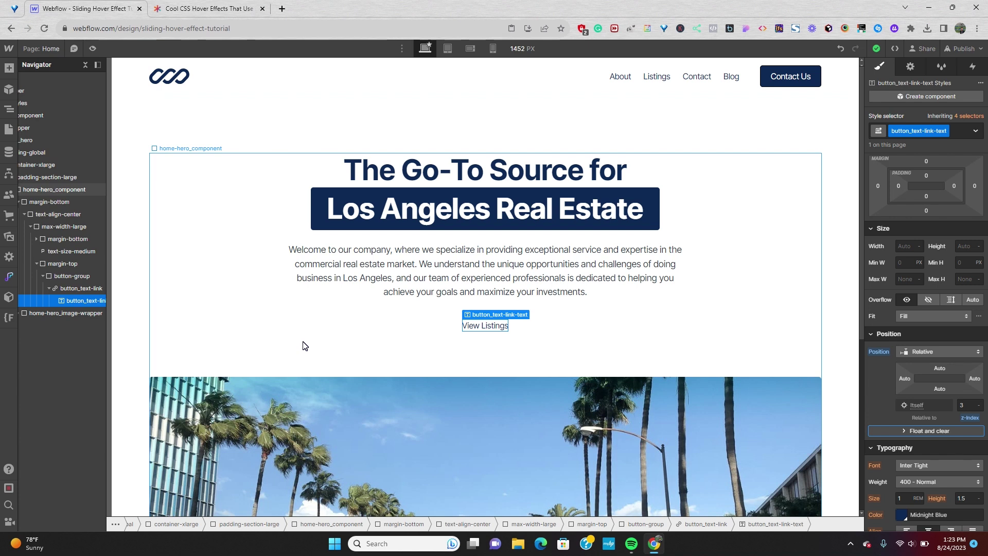
Add a Div Block inside the button_text-link element with class button_text-link-hover.
click(88, 290)
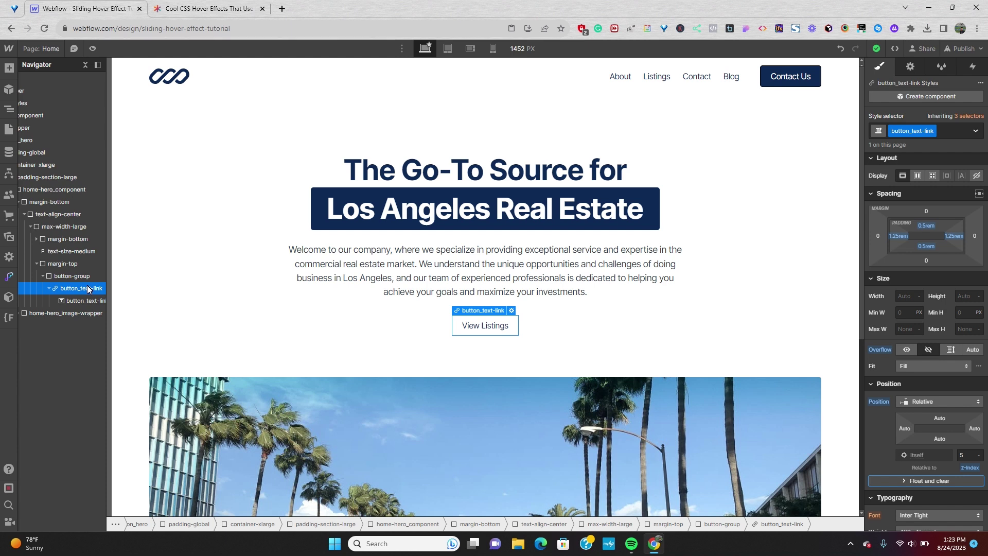
key(ctrl+k)
text(d)
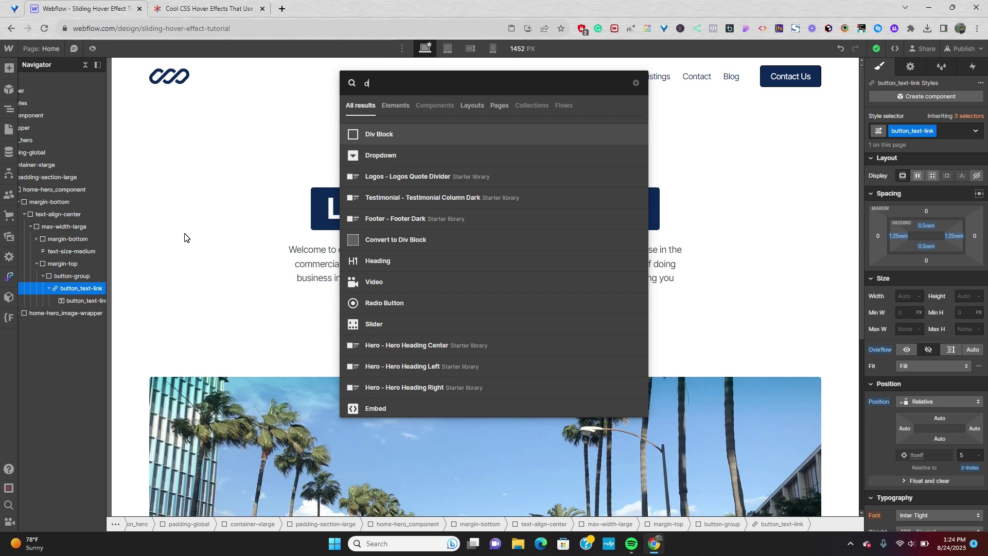
click(357, 132)
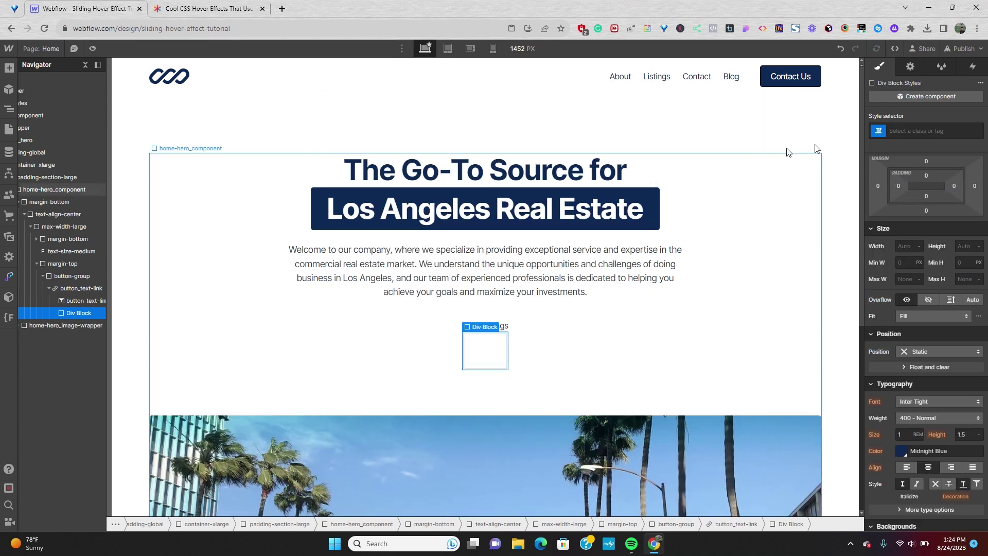
text(button)
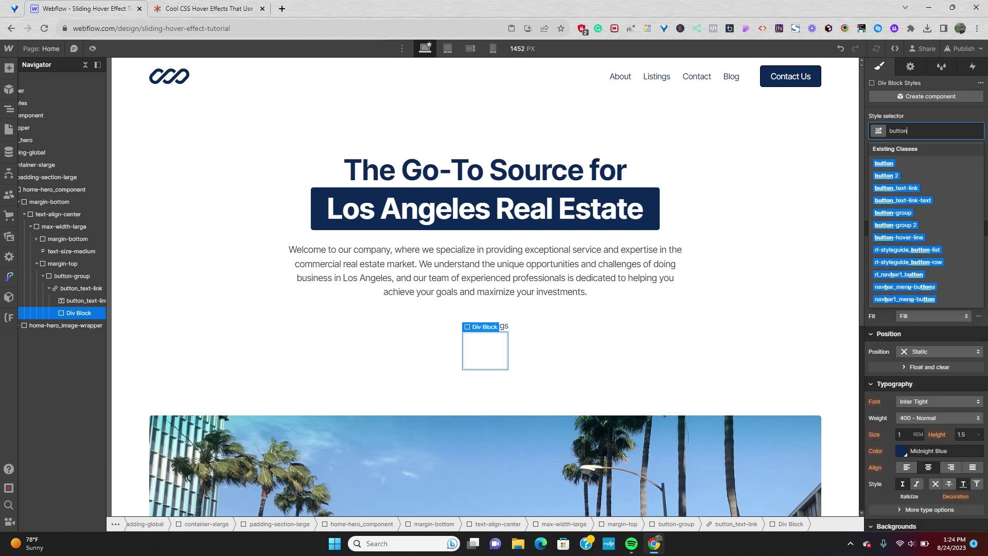
text(_t)
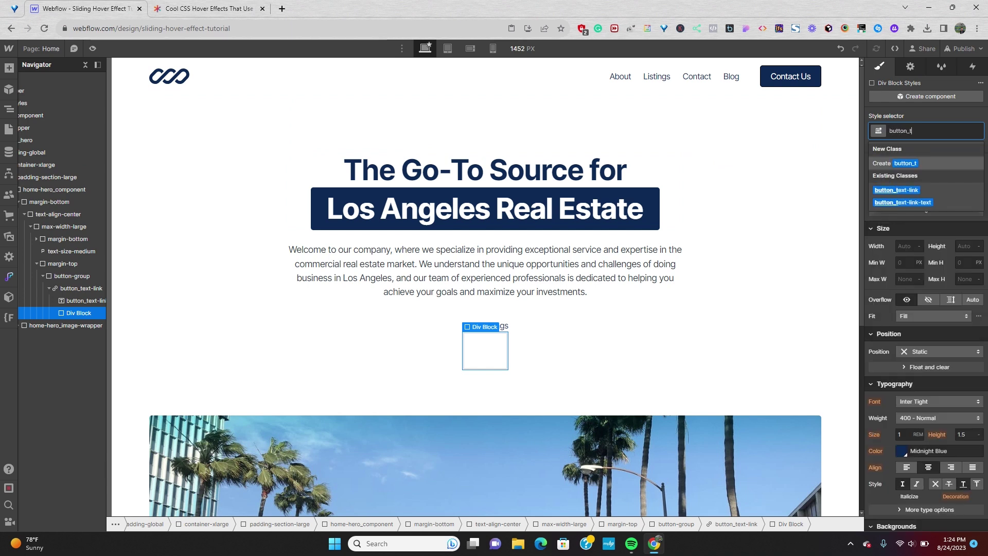
text(ext-)
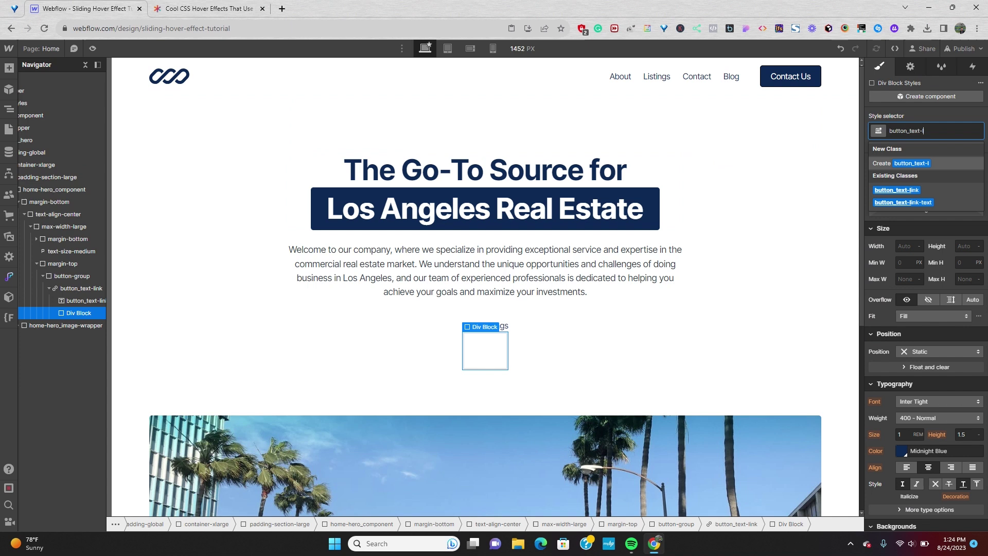
text(link-hover)
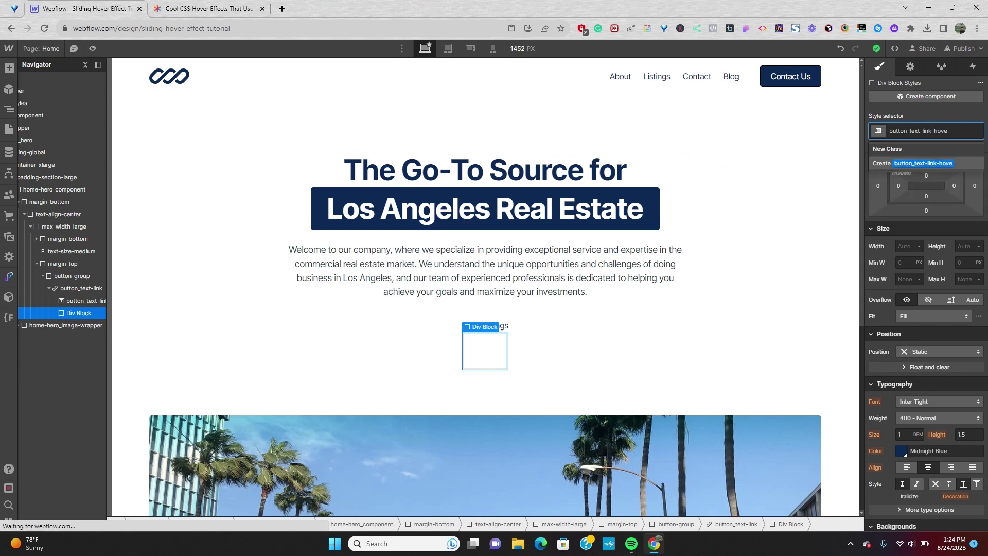
key(Return)
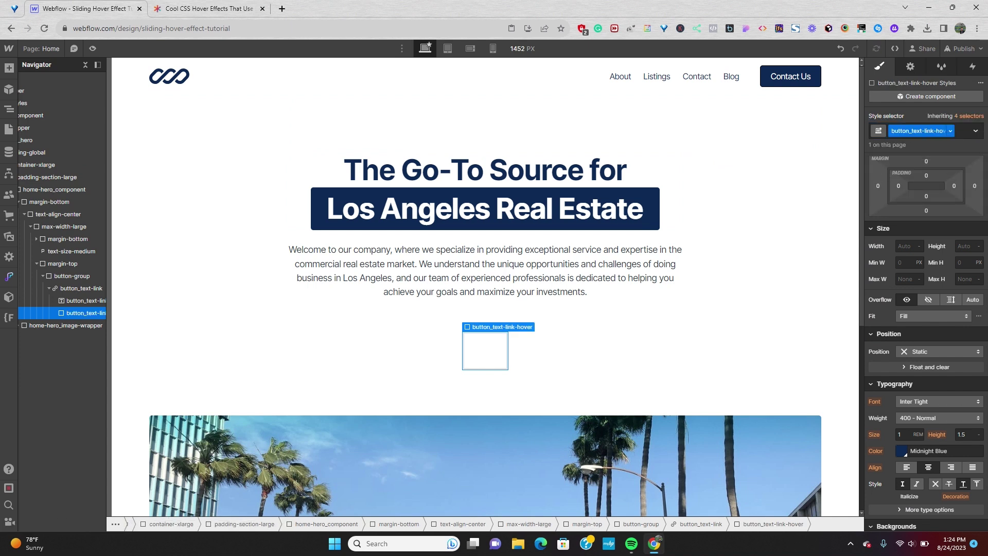
Make the hover div overflow hidden, absolutely positioned with the Full preset, at z-index 4.
click(925, 300)
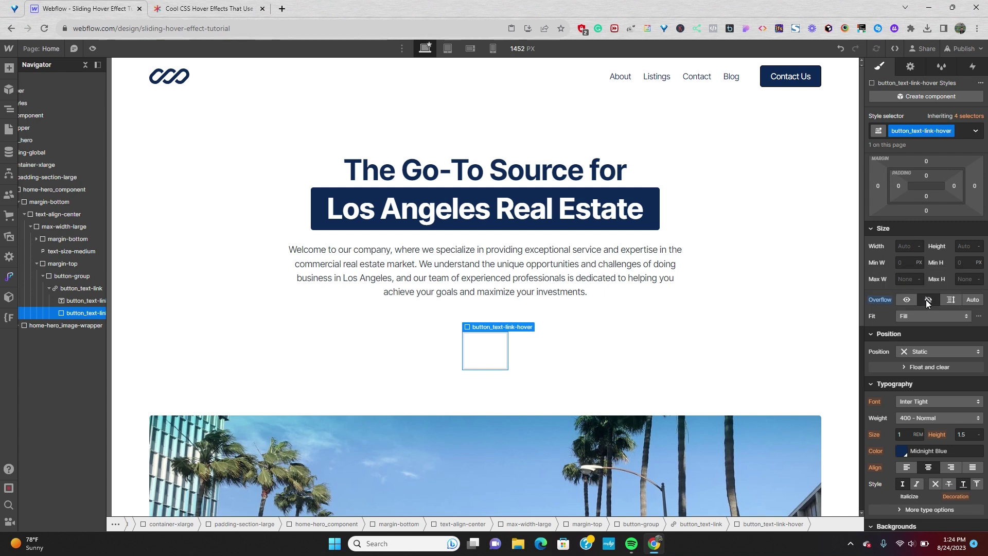
click(921, 350)
click(919, 374)
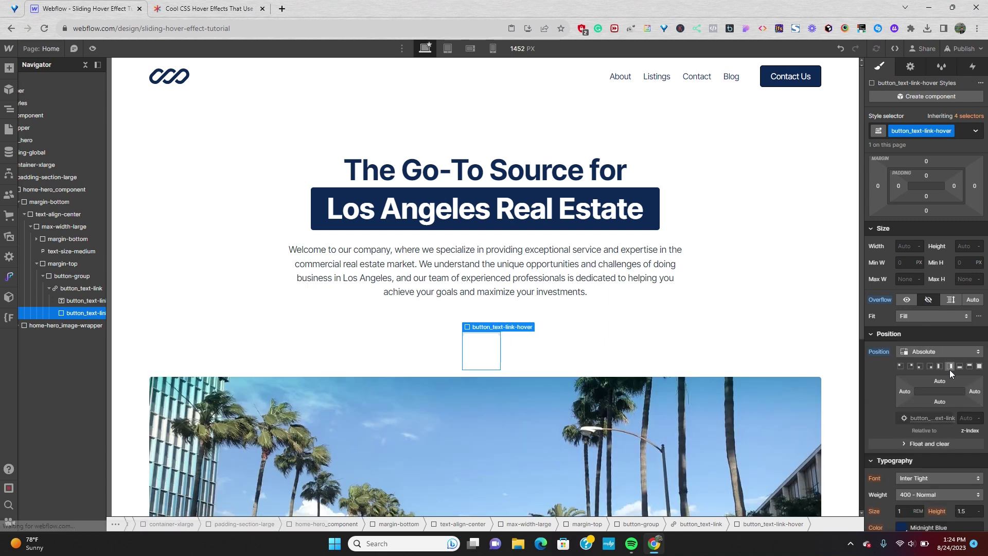
click(978, 366)
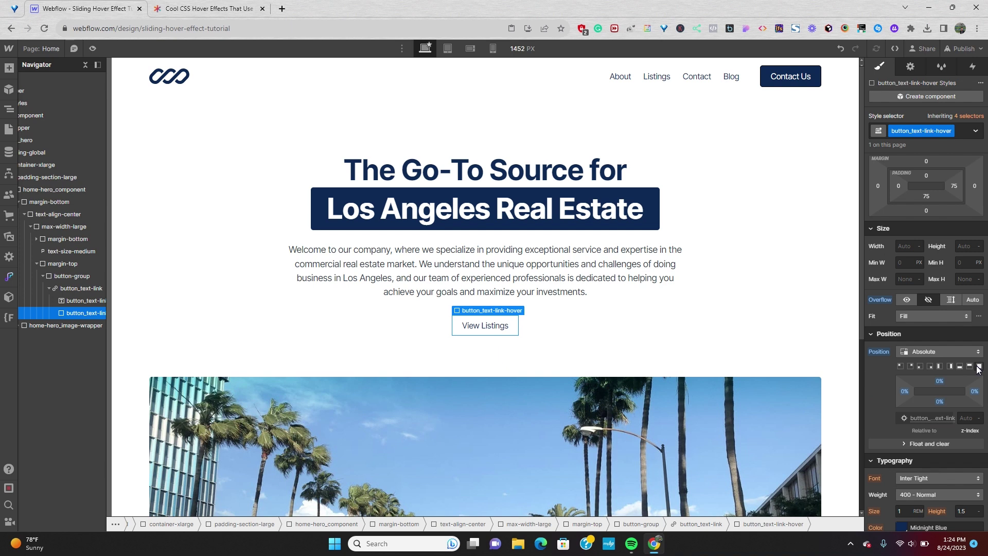
click(967, 418)
text(4)
key(Tab)
Give the hover div White text colour and a Midnight Blue background.
scroll(885, 412, down, 1)
scroll(885, 419, down, 1)
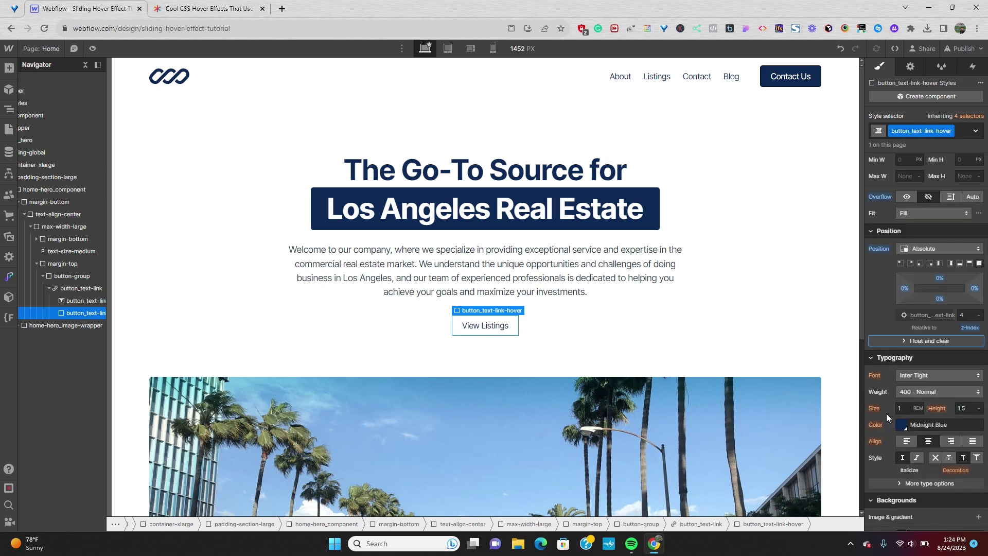
click(902, 425)
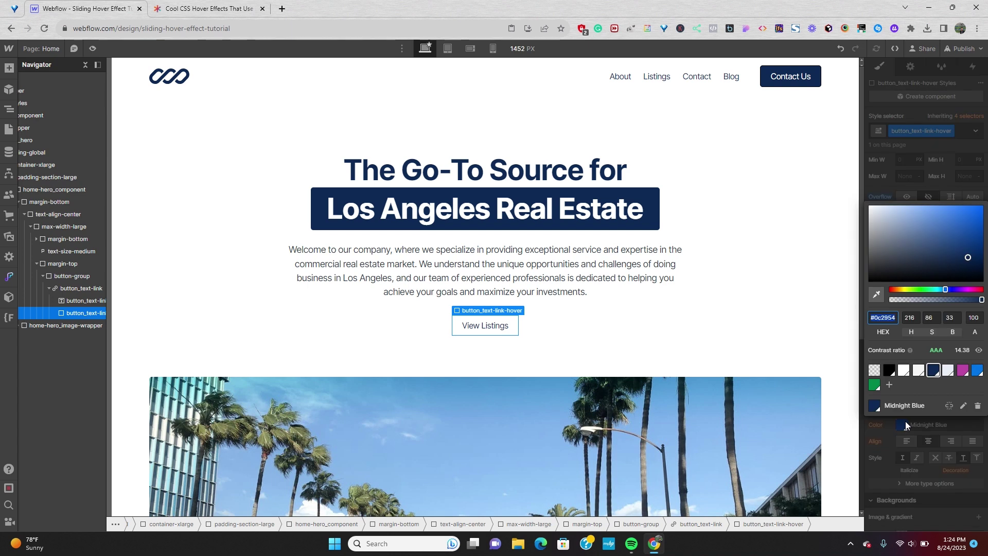
click(905, 371)
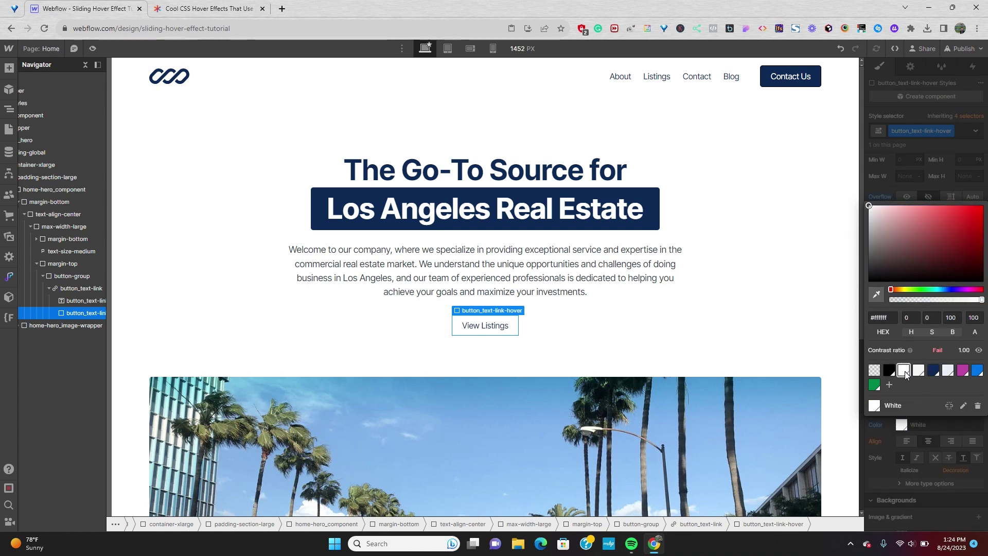
click(883, 430)
scroll(883, 430, down, 2)
click(903, 433)
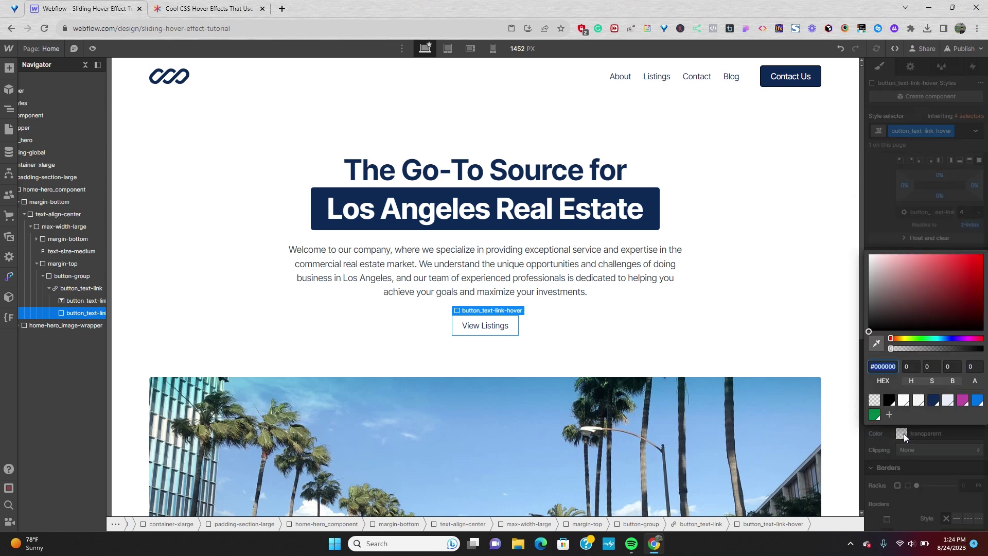
click(933, 400)
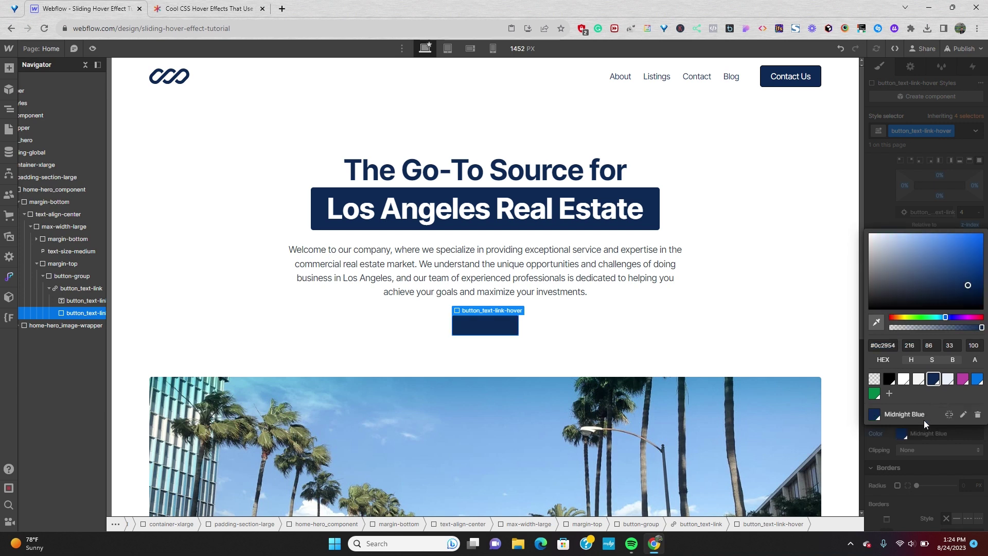
click(890, 442)
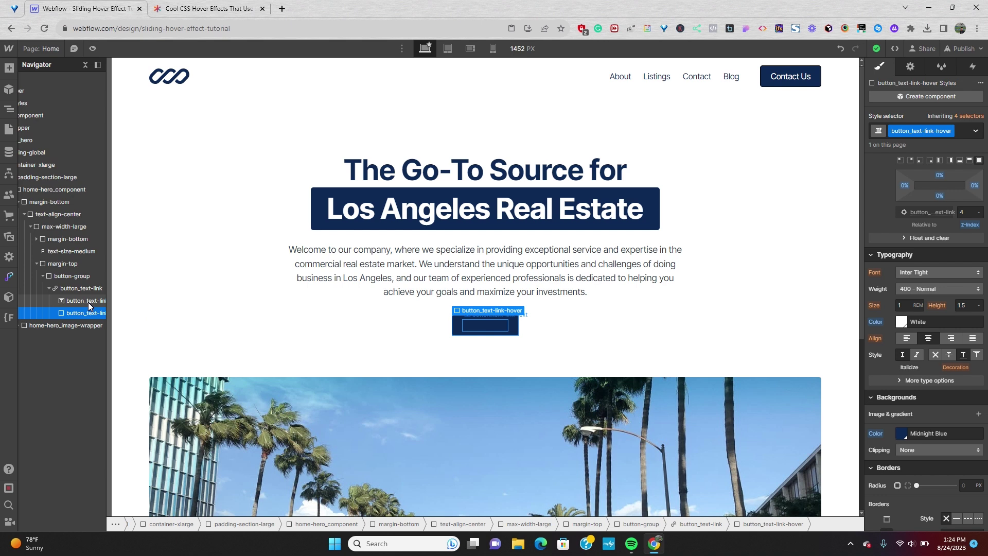
click(88, 301)
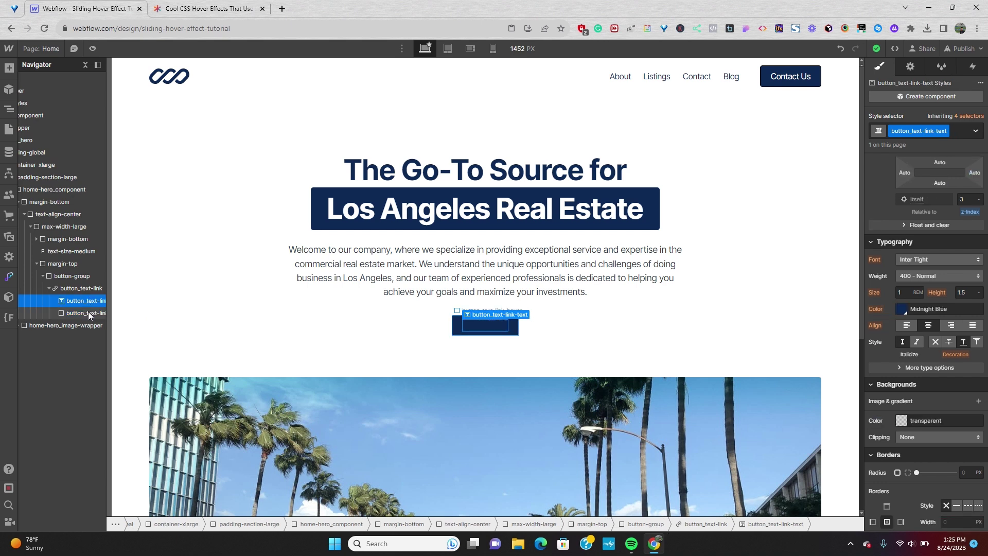
Add an is-hover combo class to the View Listings text nested in the hover div.
click(88, 314)
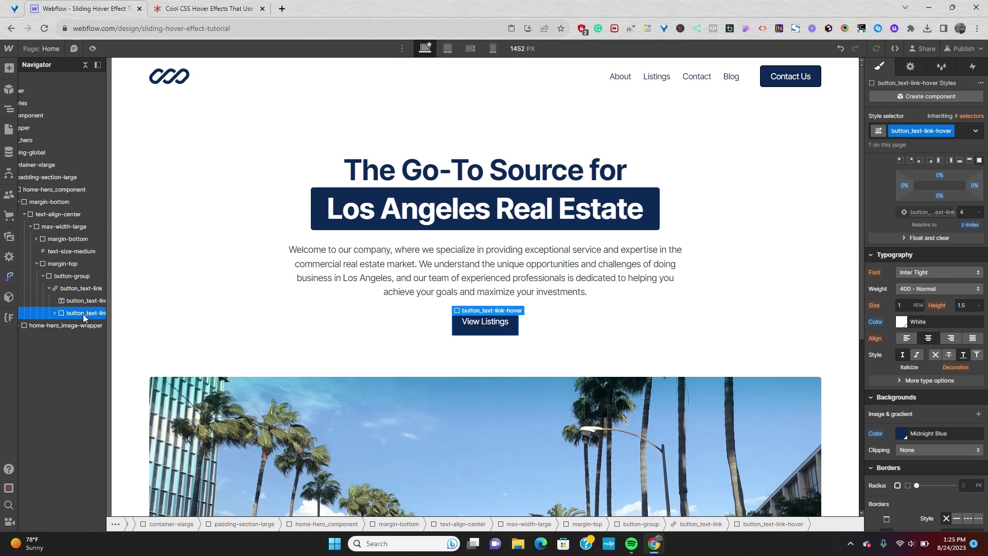
click(57, 314)
click(76, 324)
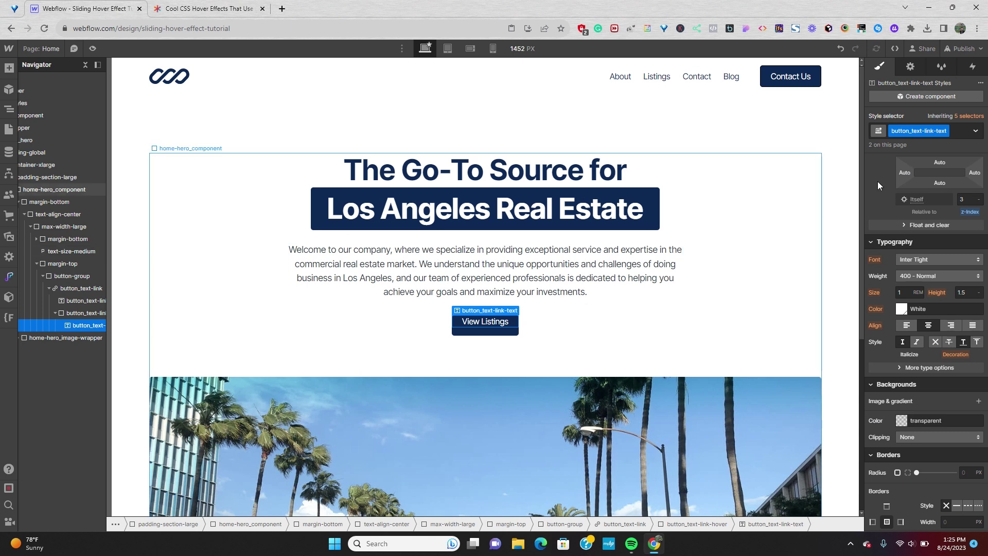
click(956, 135)
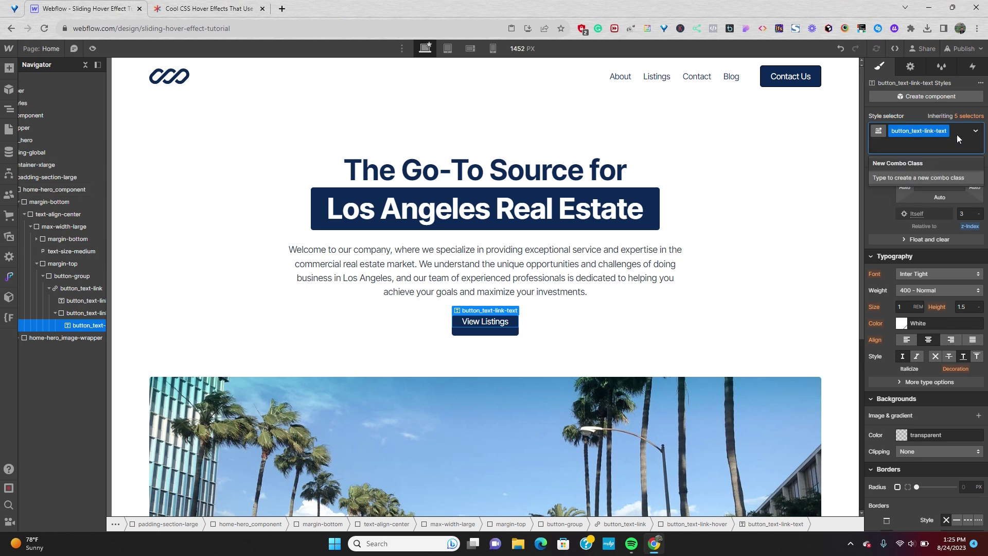
text(is-)
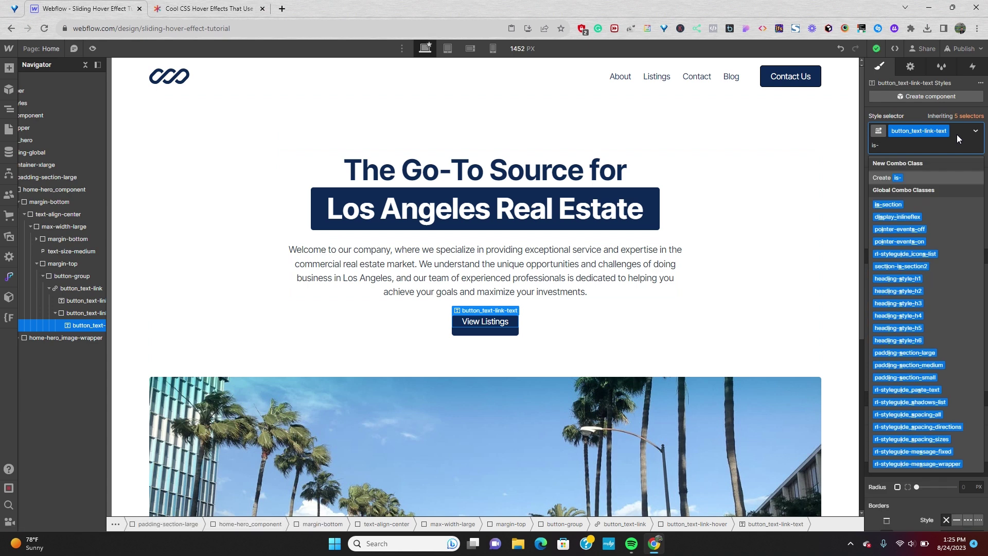
text(hover)
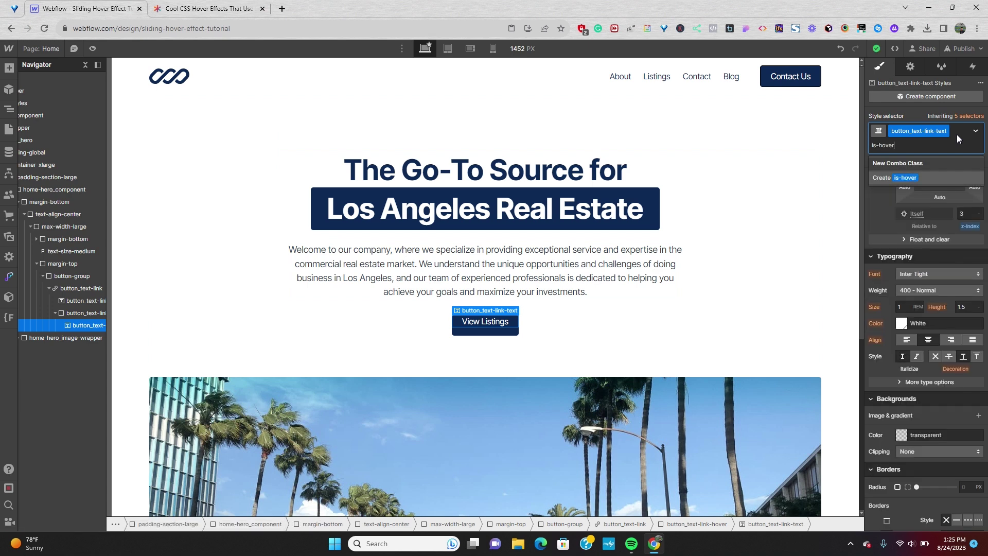
key(Return)
scroll(934, 252, up, 5)
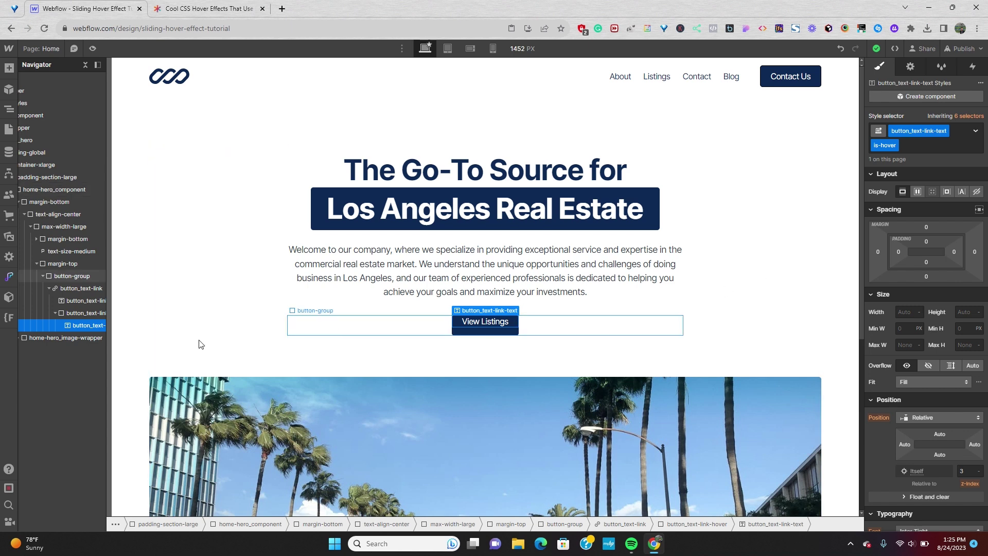
click(95, 314)
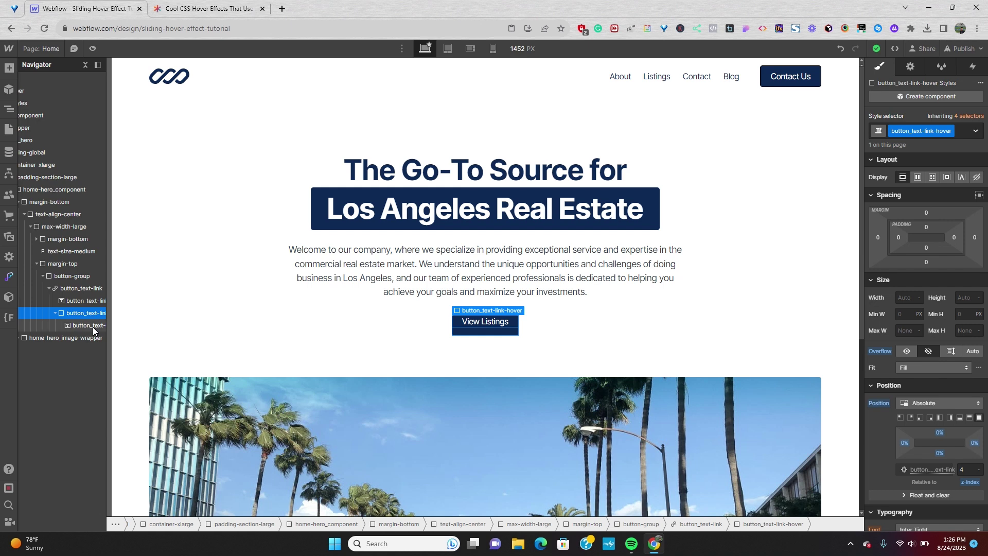
click(88, 325)
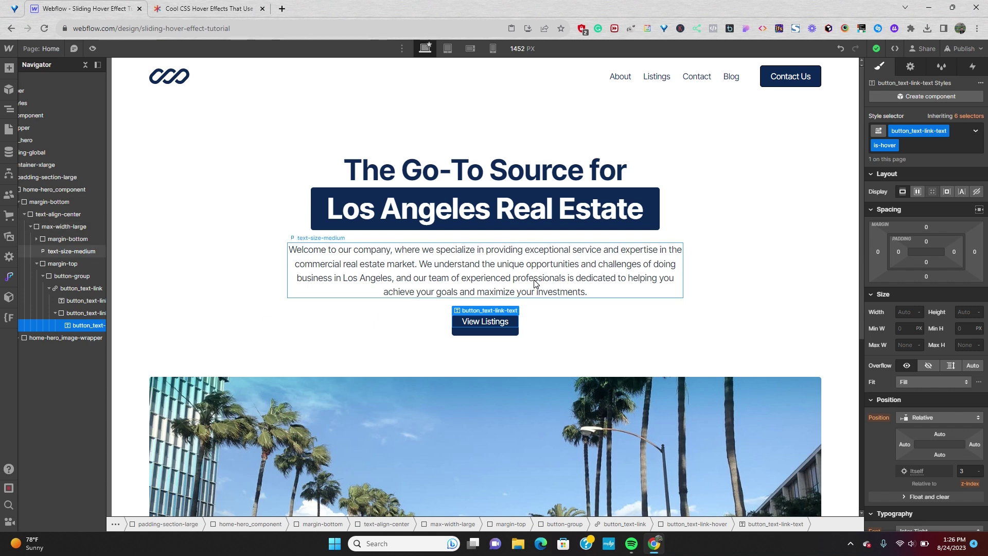
Pad the is-hover text 0.5rem top/bottom and 1.25rem left/right, with overflow hidden.
click(926, 242)
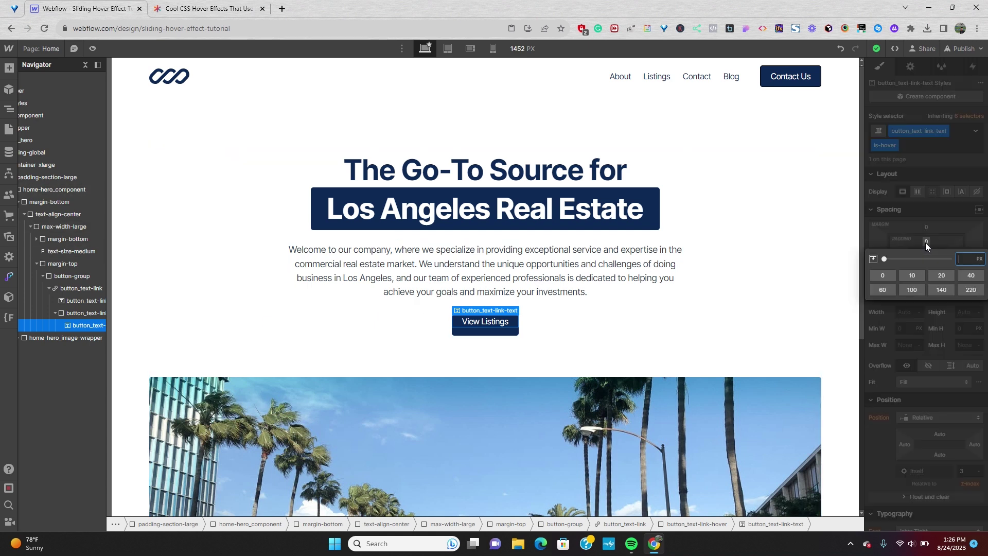
text(0.5rem)
key(Return)
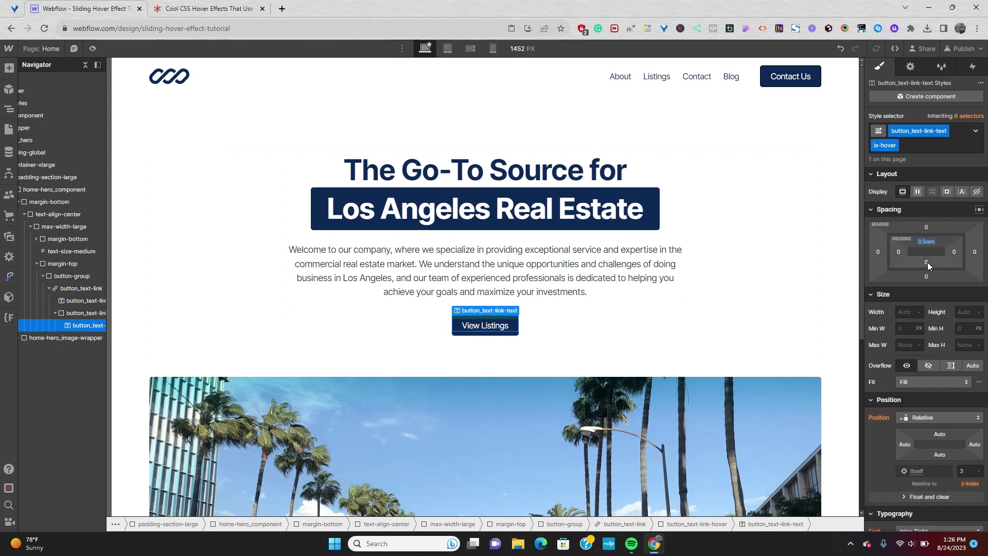
click(926, 262)
text(.5rem)
key(Return)
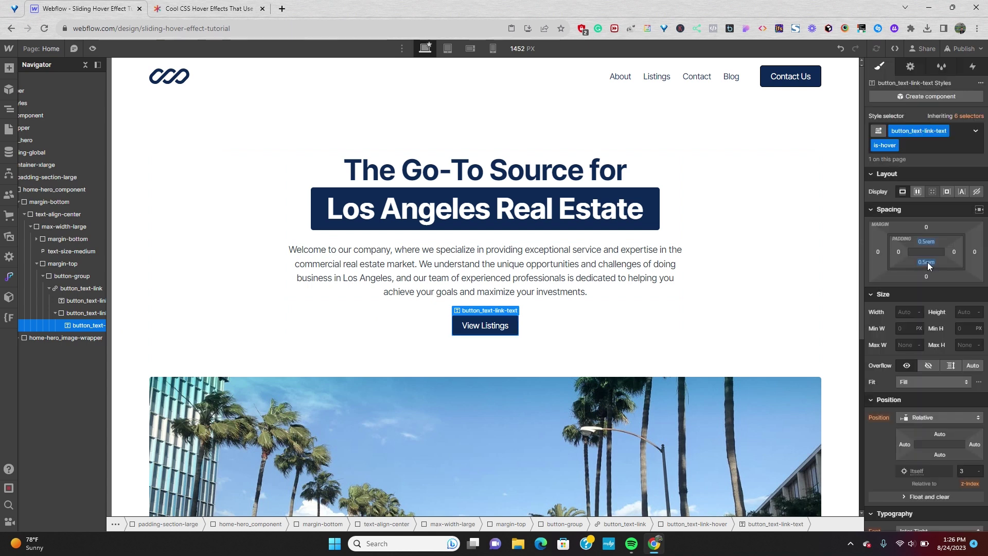
click(898, 251)
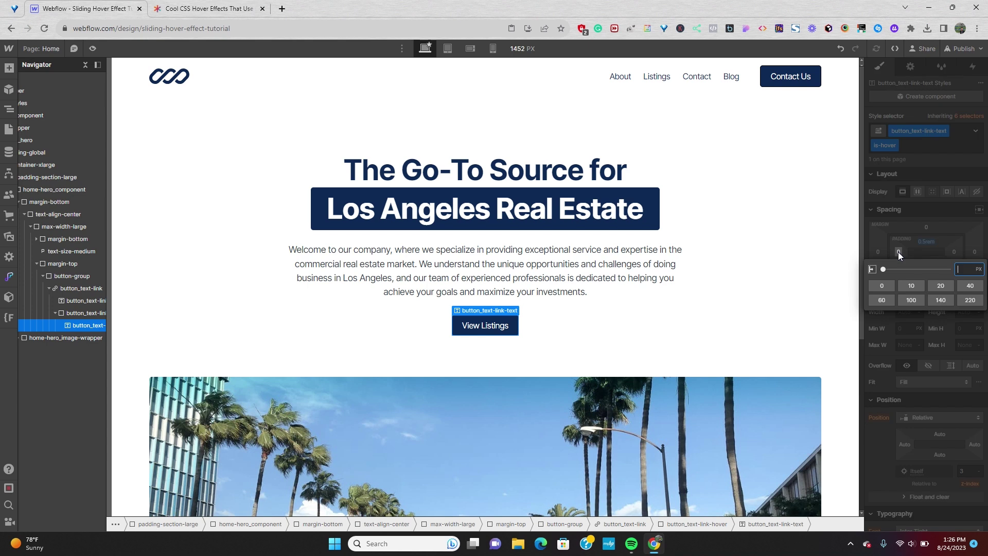
text(1.25rem)
key(Return)
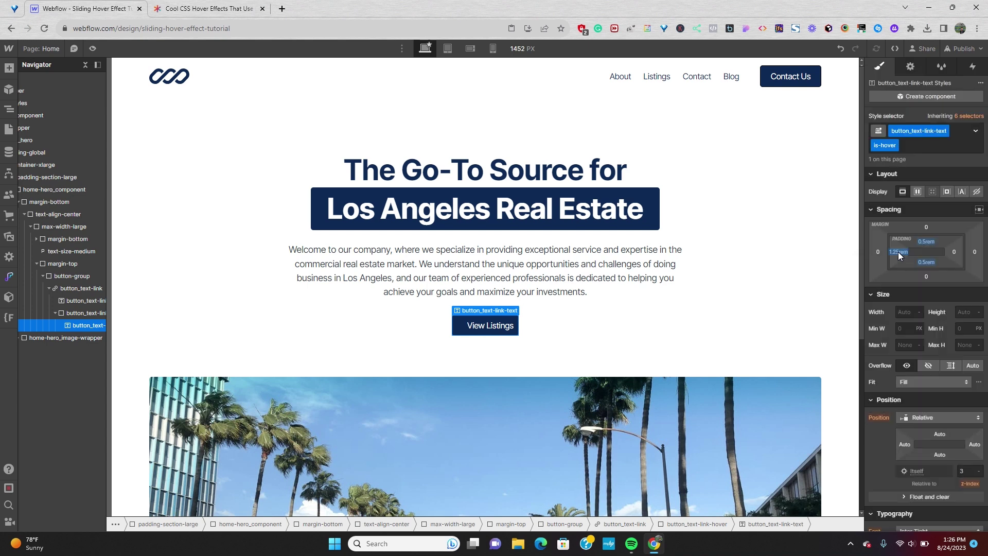
click(953, 252)
text(1.2)
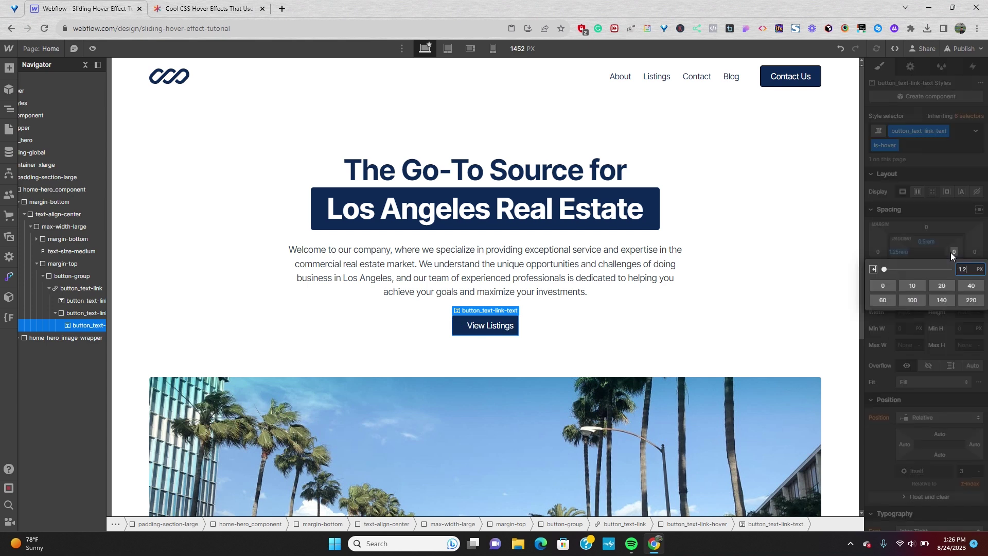
text(5rem)
key(Return)
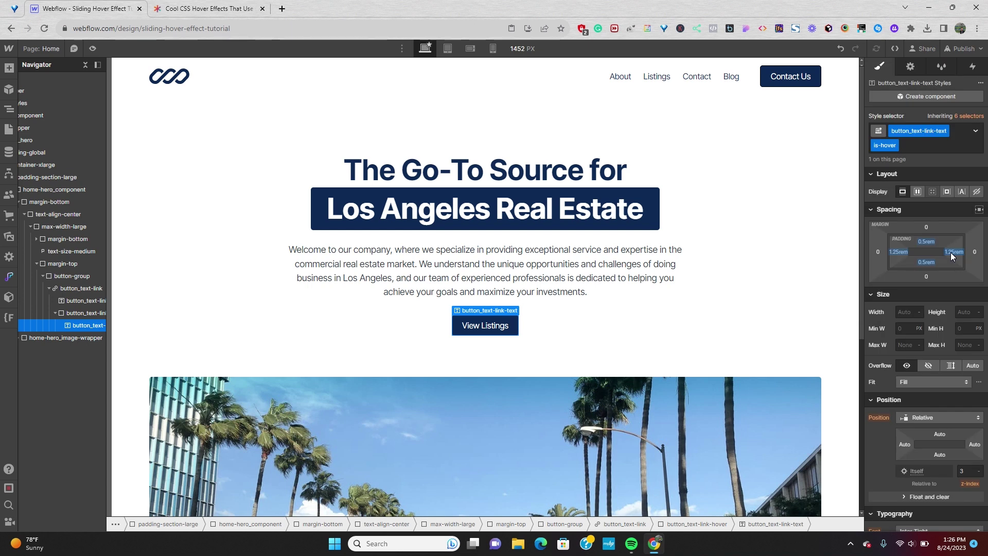
click(928, 364)
Position the is-hover text absolutely with the full-fill preset and z-index 4.
click(915, 416)
click(915, 428)
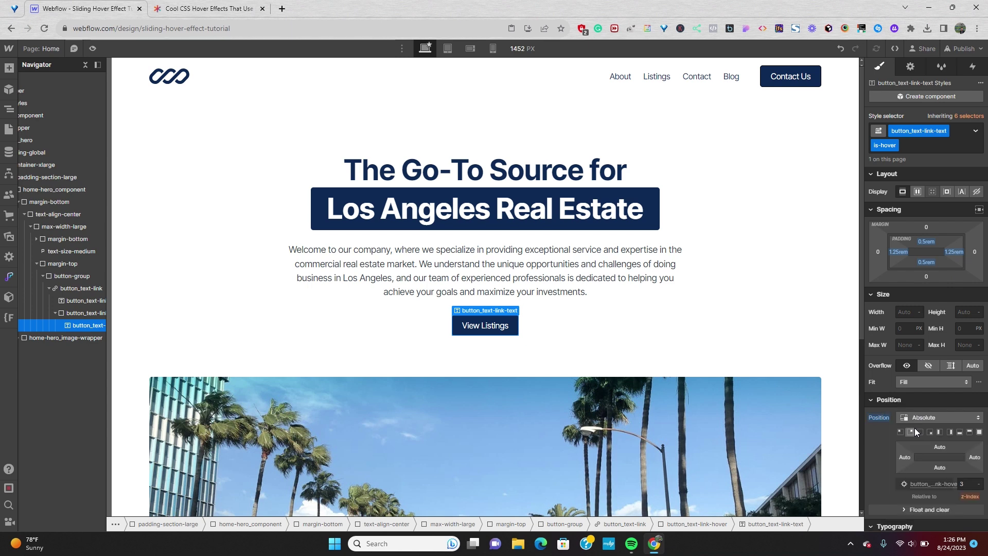
click(979, 432)
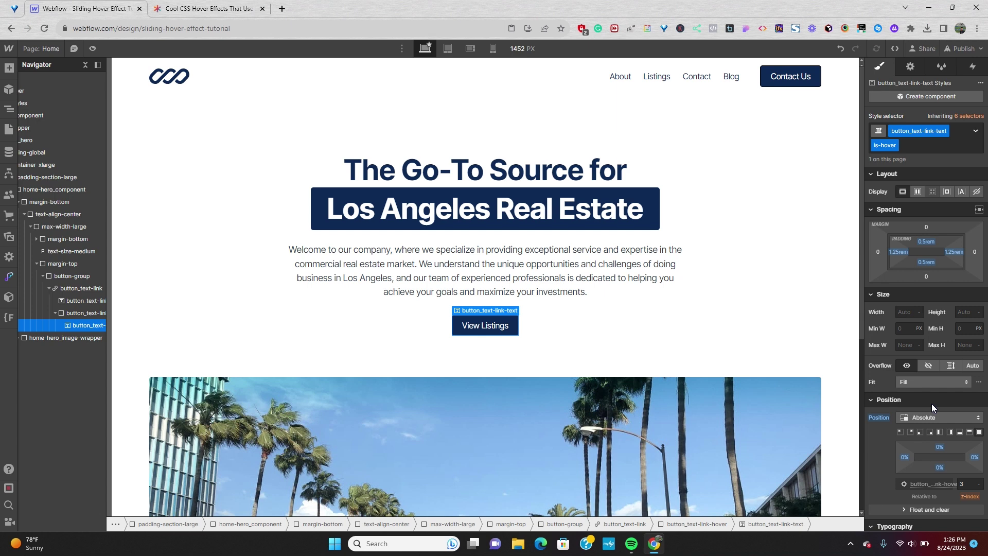
click(963, 484)
text(4)
key(Tab)
Set the text's Breaking Line to No wrap under More type options.
scroll(927, 404, down, 2)
scroll(927, 411, down, 4)
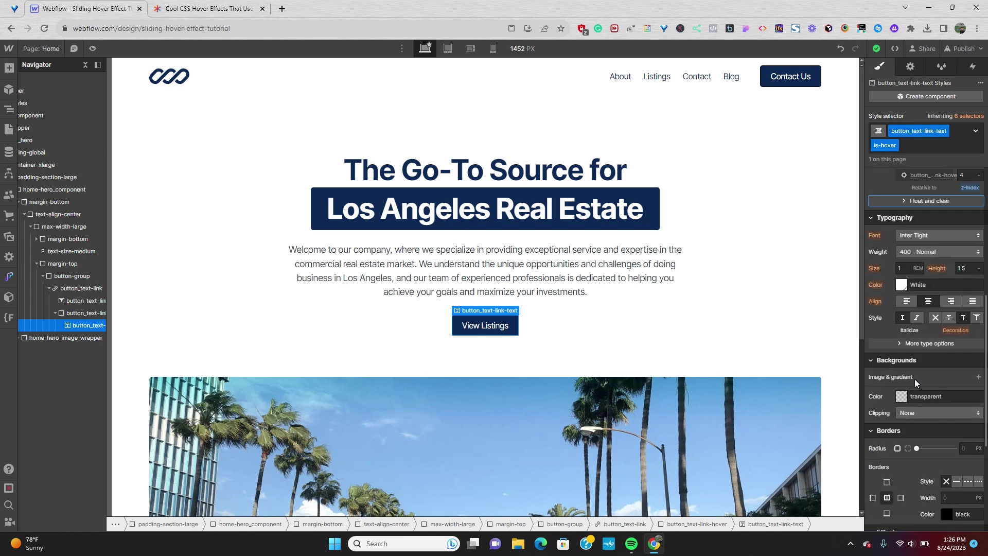
click(908, 342)
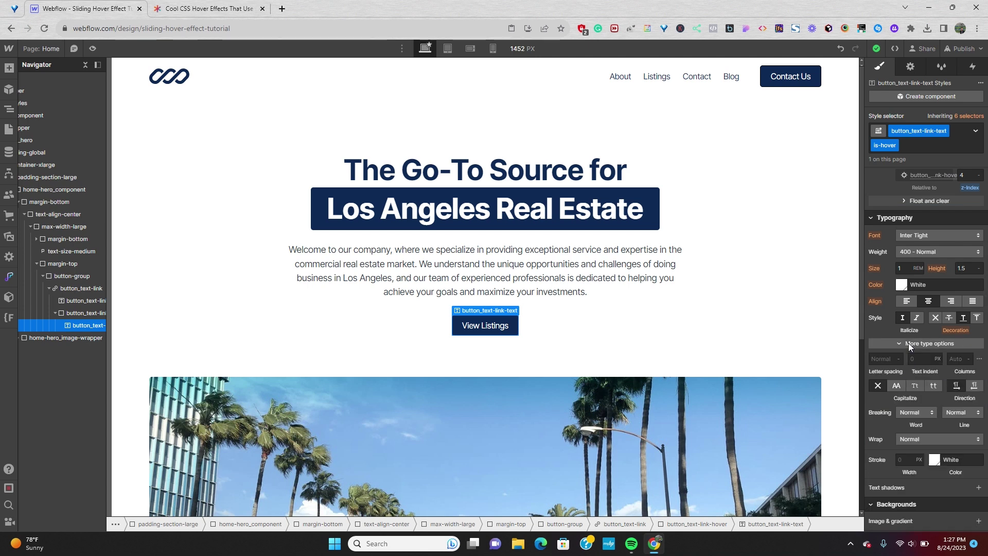
scroll(910, 381, down, 2)
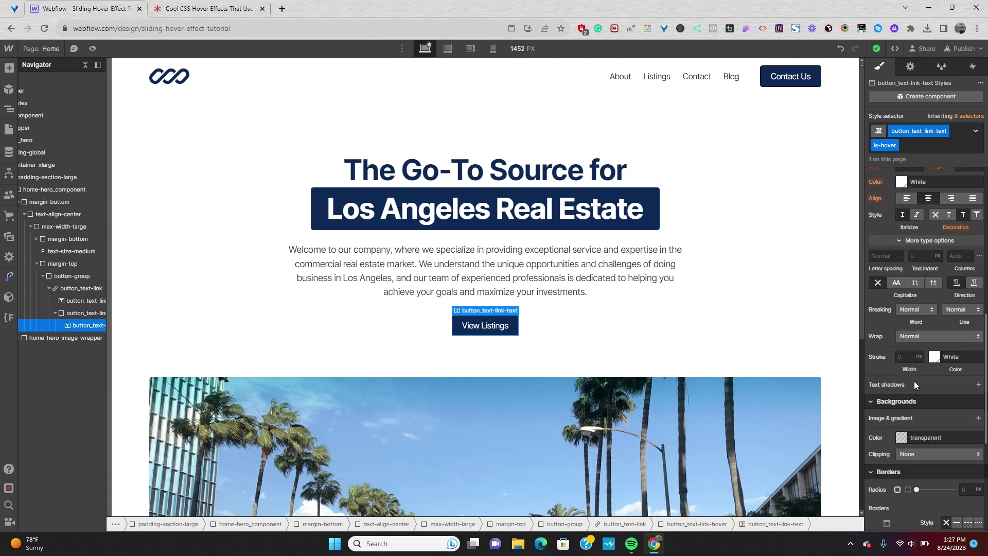
click(959, 308)
click(958, 322)
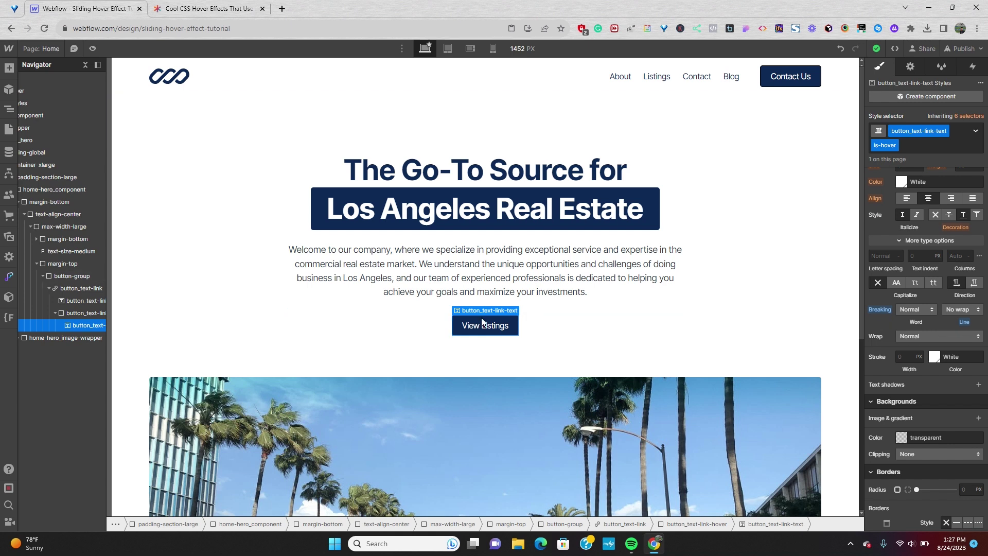
Set the button_text-link-hover div's width to 0%, then reselect the button_text-link.
click(98, 314)
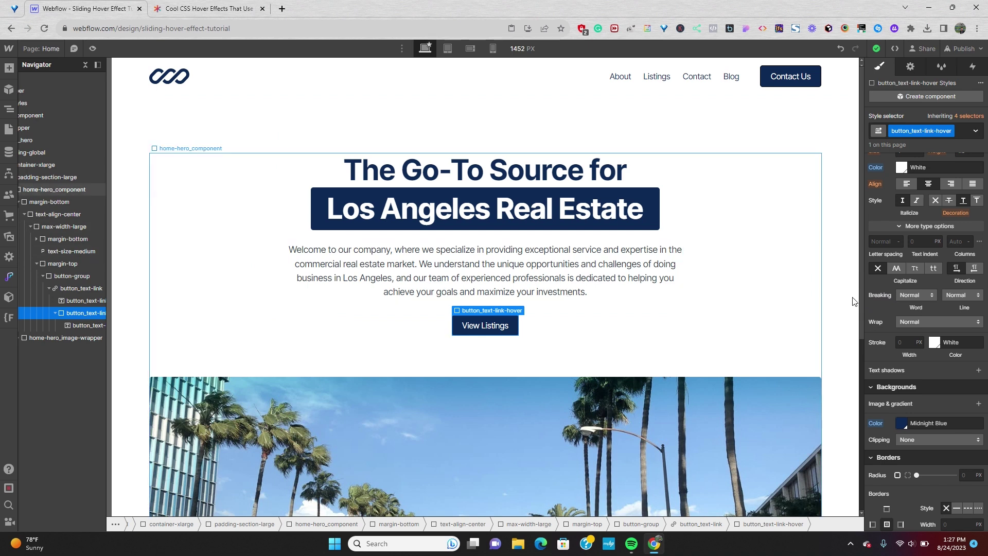
scroll(885, 294, up, 10)
click(906, 297)
text(0)
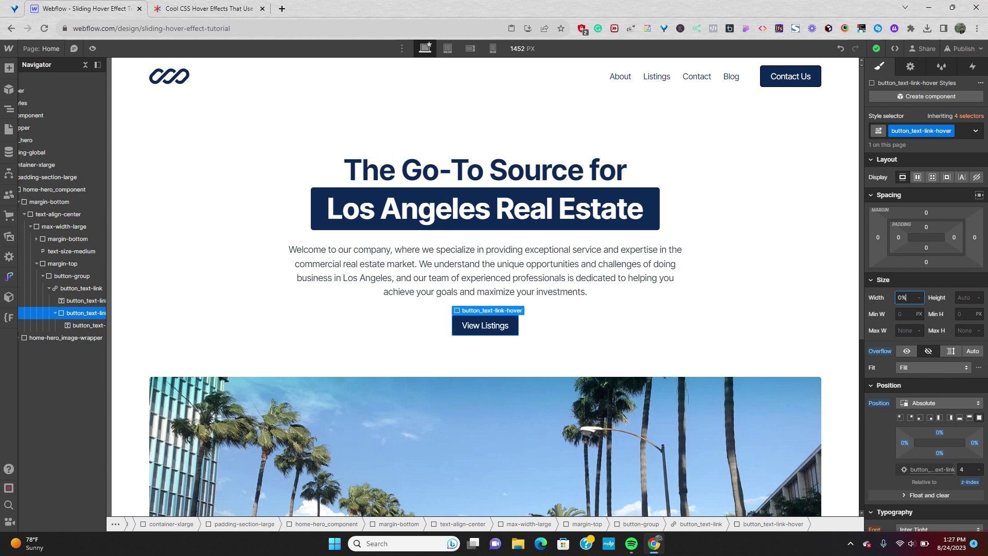
text(%)
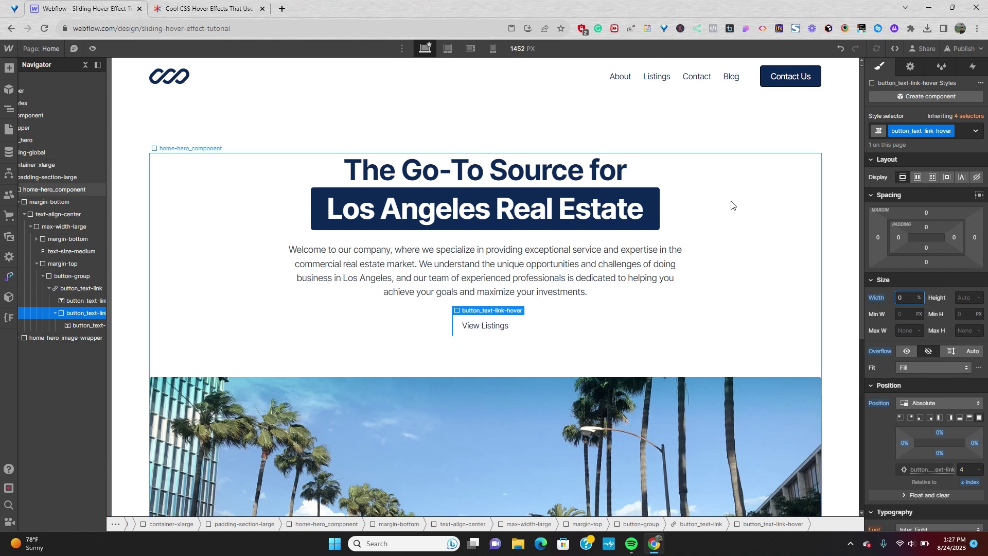
click(90, 292)
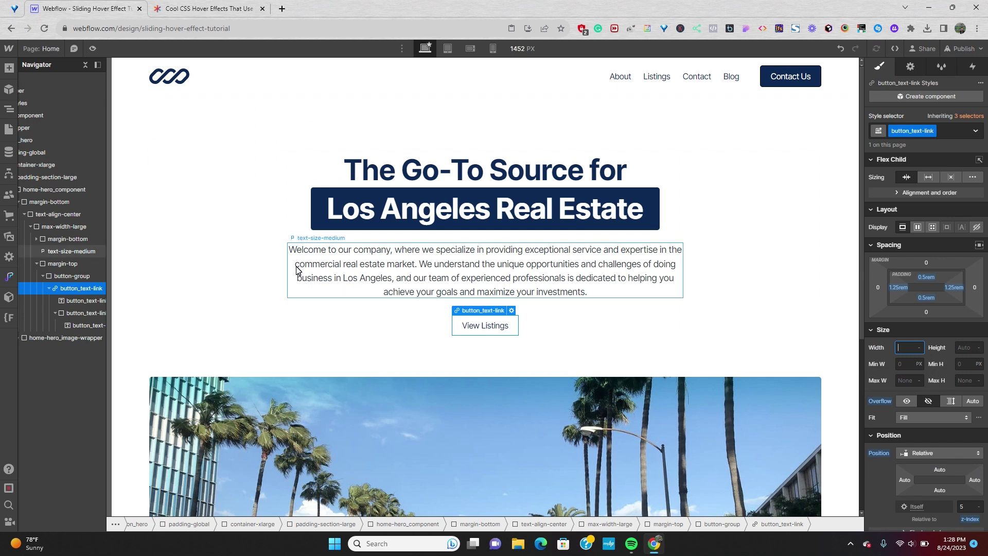
Add a Mouse hover element trigger to the link, disabled on phone landscape and portrait.
click(972, 66)
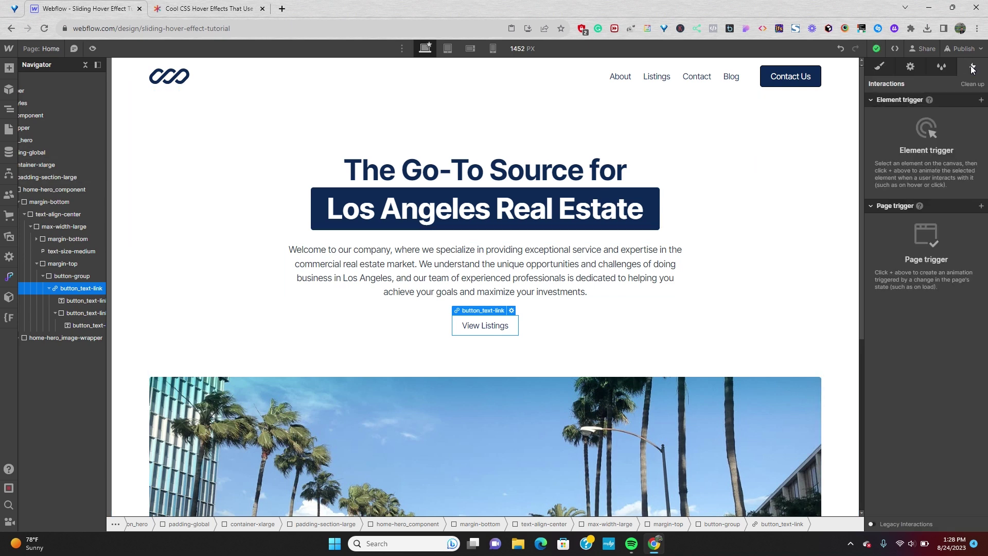
click(981, 103)
click(927, 127)
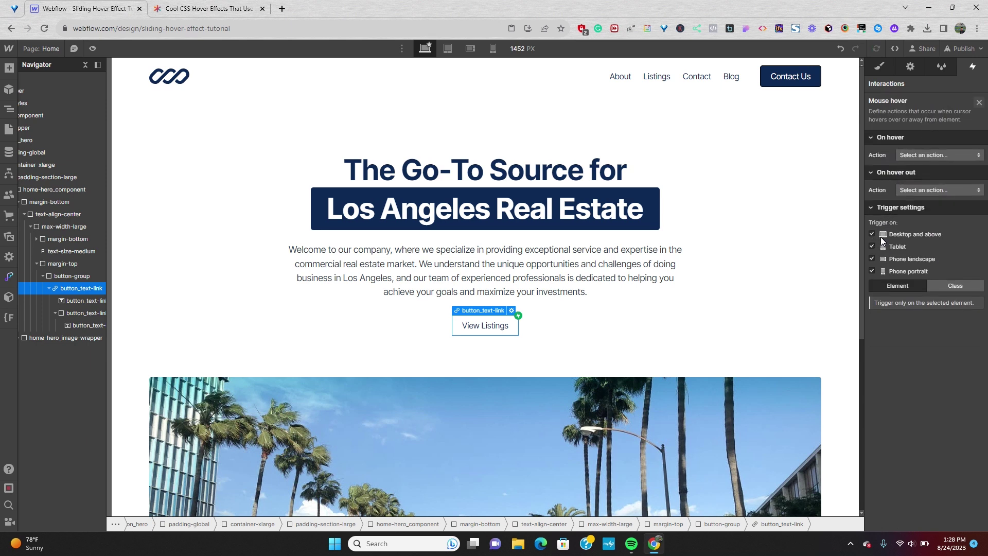
click(870, 258)
click(871, 270)
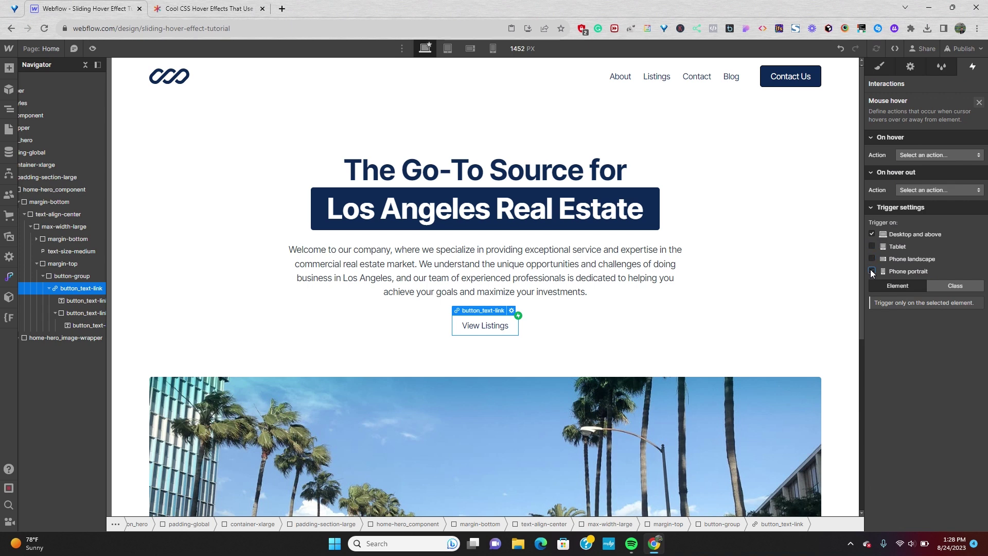
Make hovering start a new timed animation named 'Sliding Hover In', targeting the hover div.
click(911, 155)
click(912, 180)
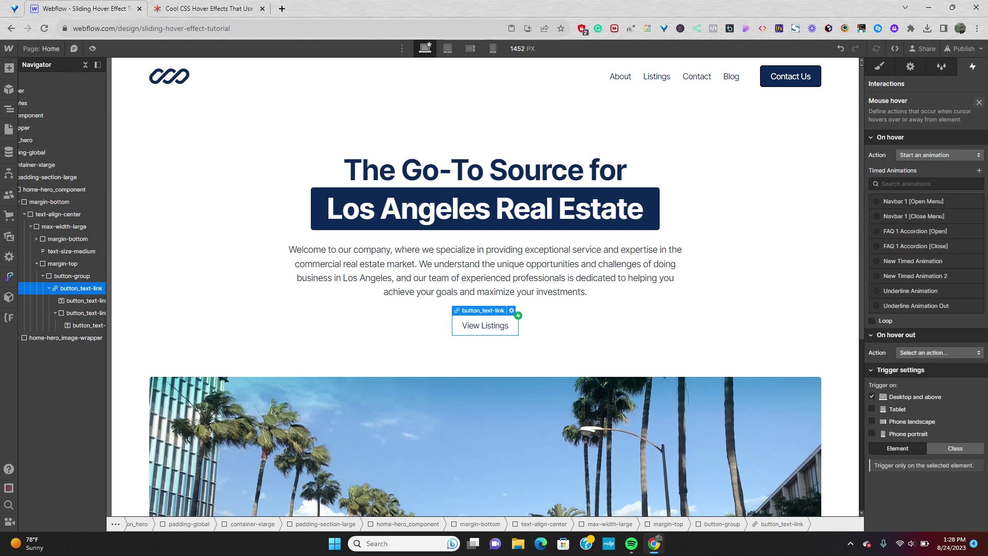
click(979, 170)
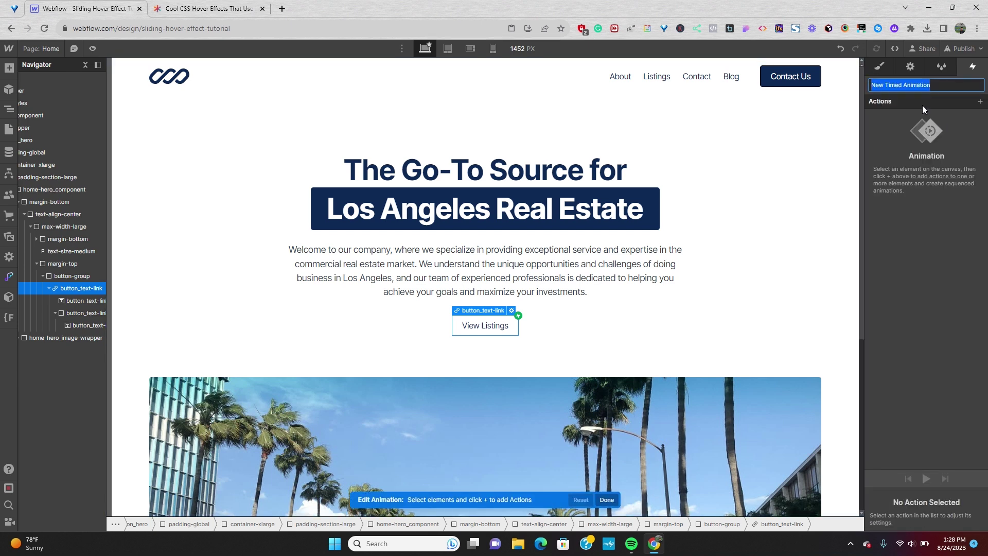
text(Slid)
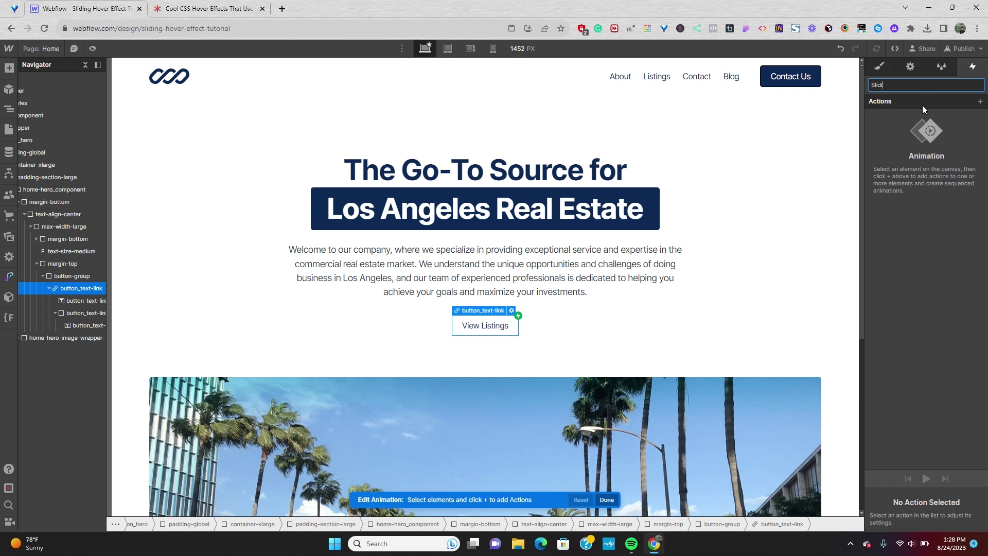
text(ing Hover I)
text(n)
key(Return)
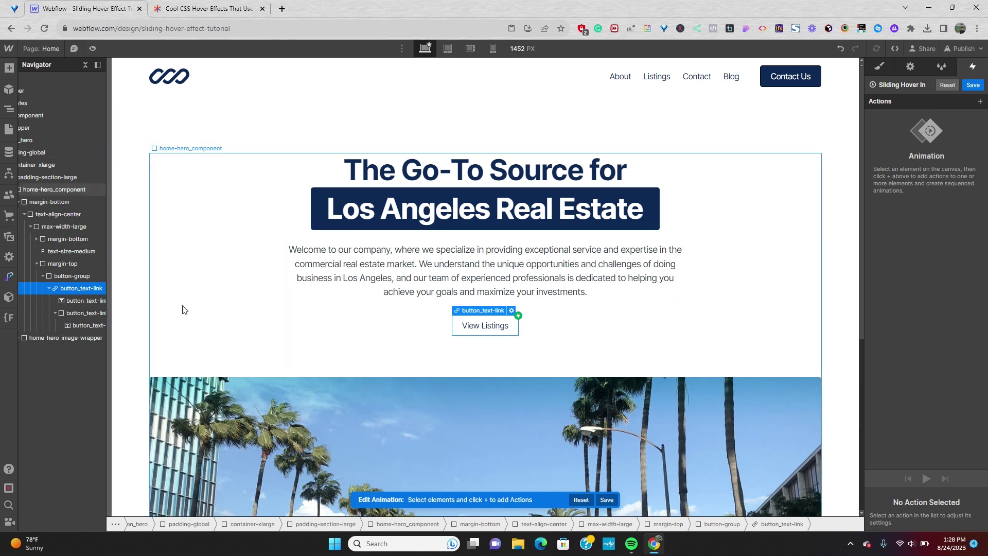
click(93, 318)
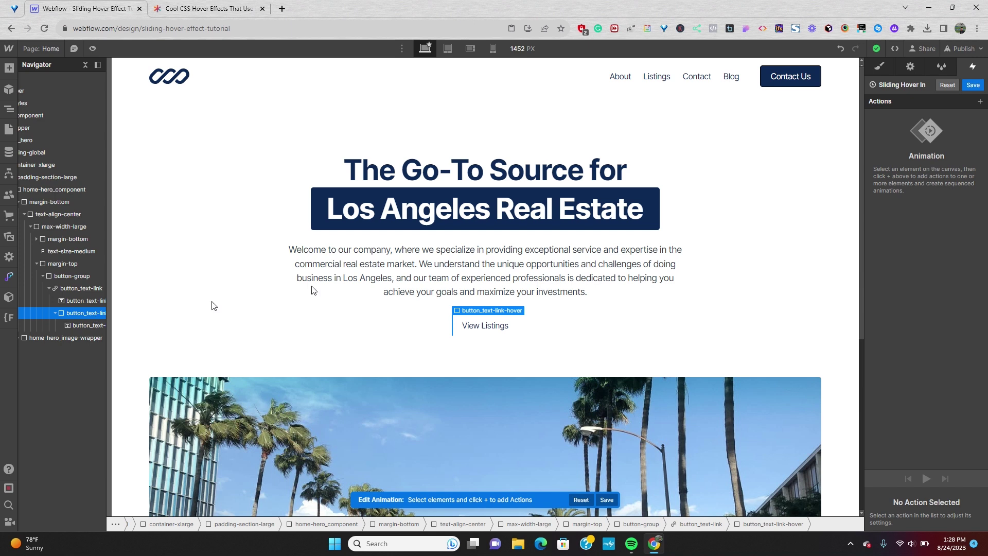
Add a starting-state size action setting the hover div's width to 0%.
click(980, 101)
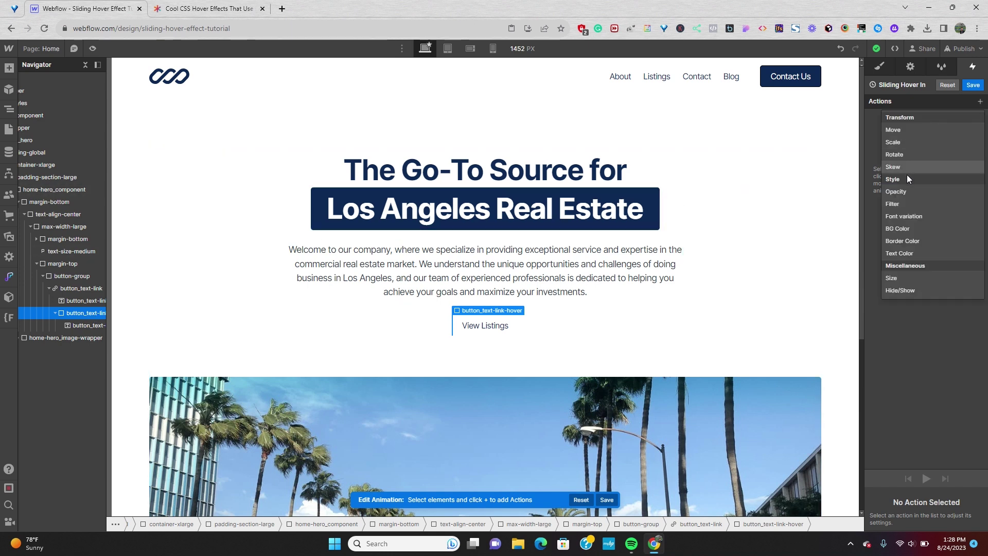
click(900, 276)
click(881, 406)
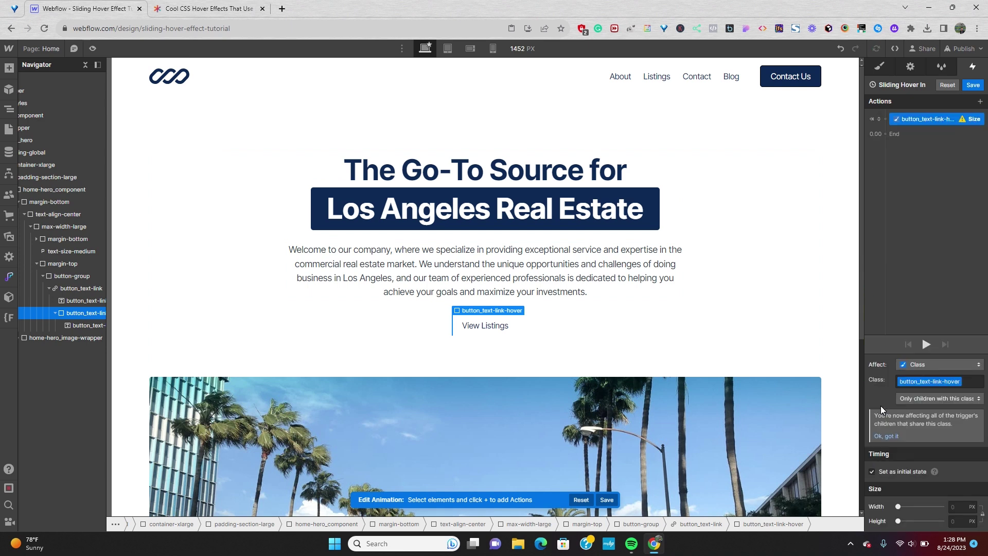
click(958, 506)
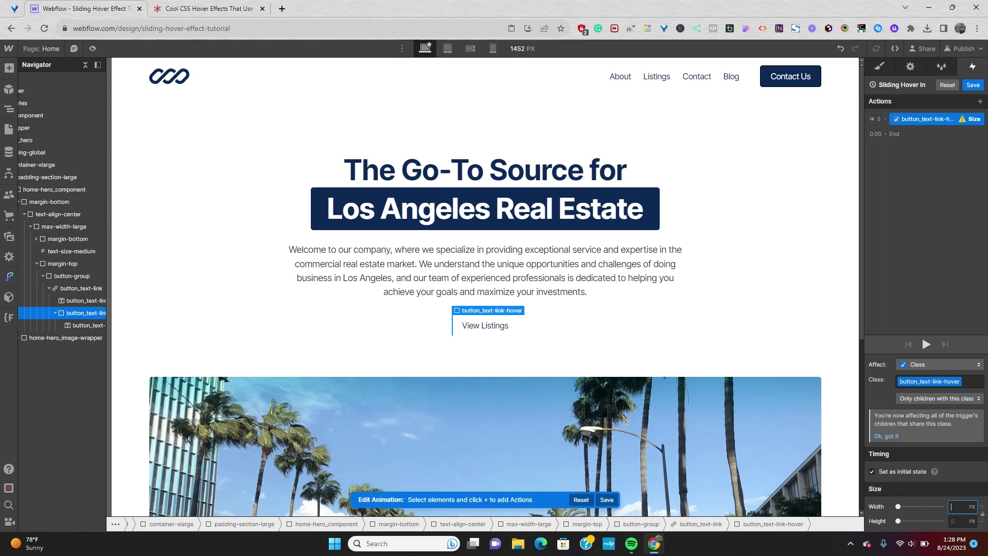
text(0%)
Add a size action growing width to 100% with Out Quart easing over 1s, and preview it.
click(884, 134)
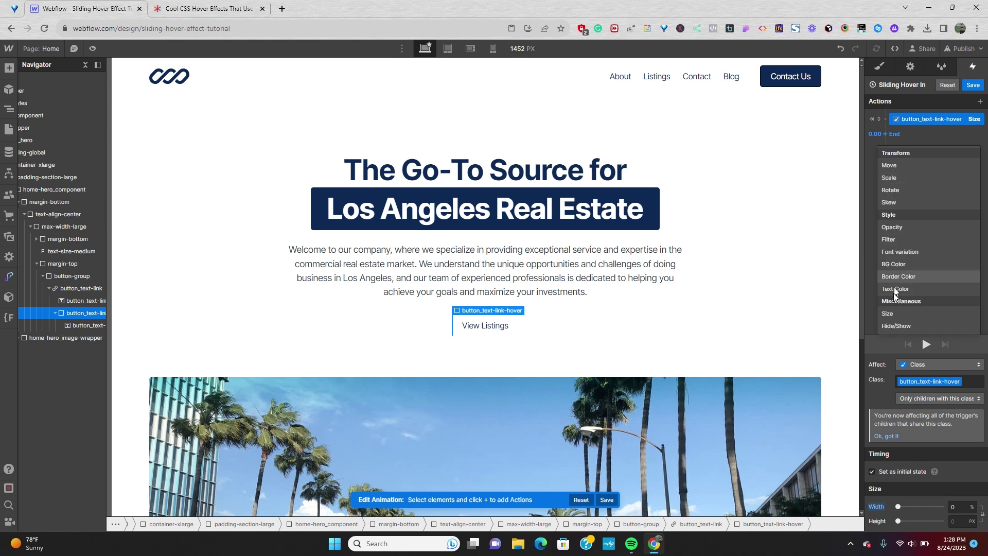
click(887, 313)
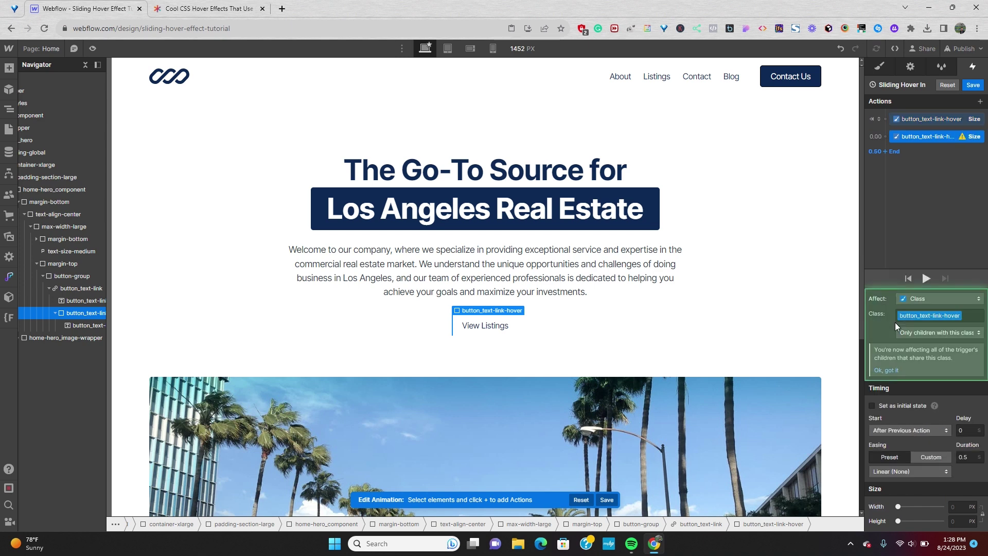
click(956, 506)
text(10)
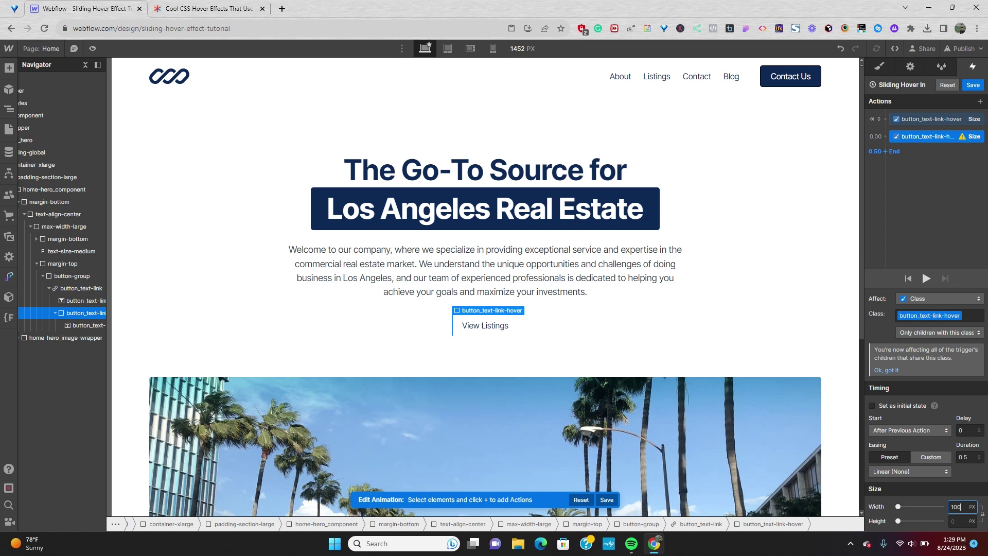
text(0%)
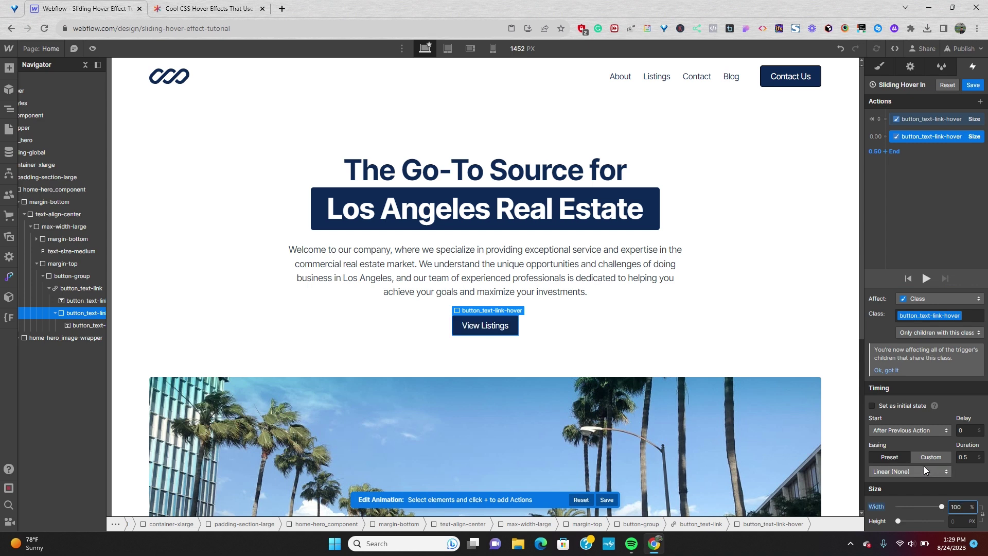
click(924, 467)
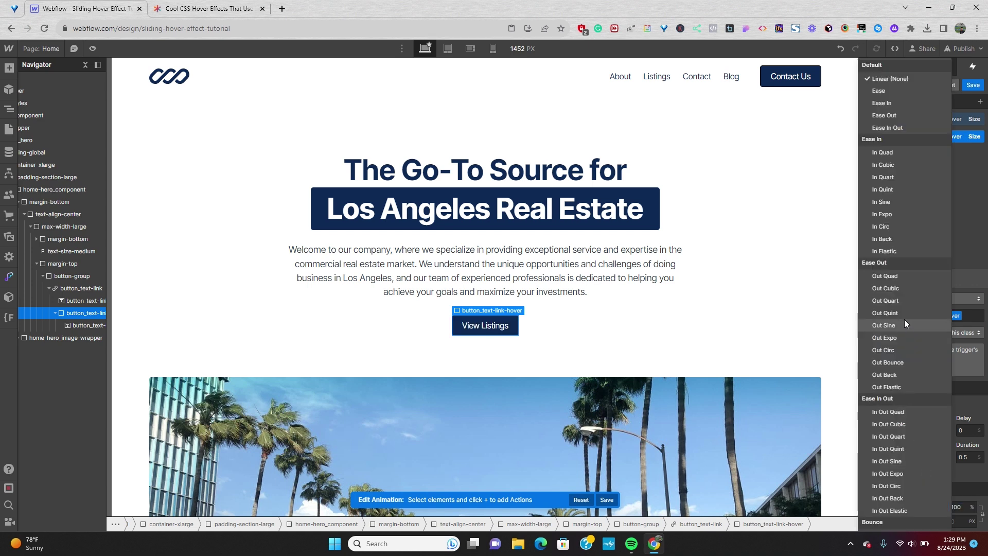
click(903, 302)
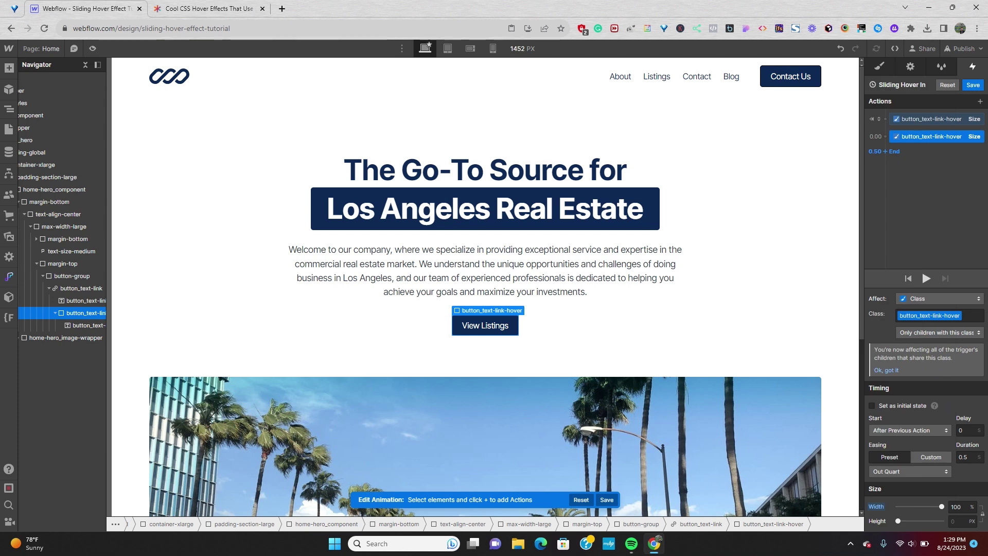
click(962, 457)
text(1)
key(Return)
click(925, 279)
click(925, 279)
Close Sliding Hover In and make On hover out start an animation.
click(973, 84)
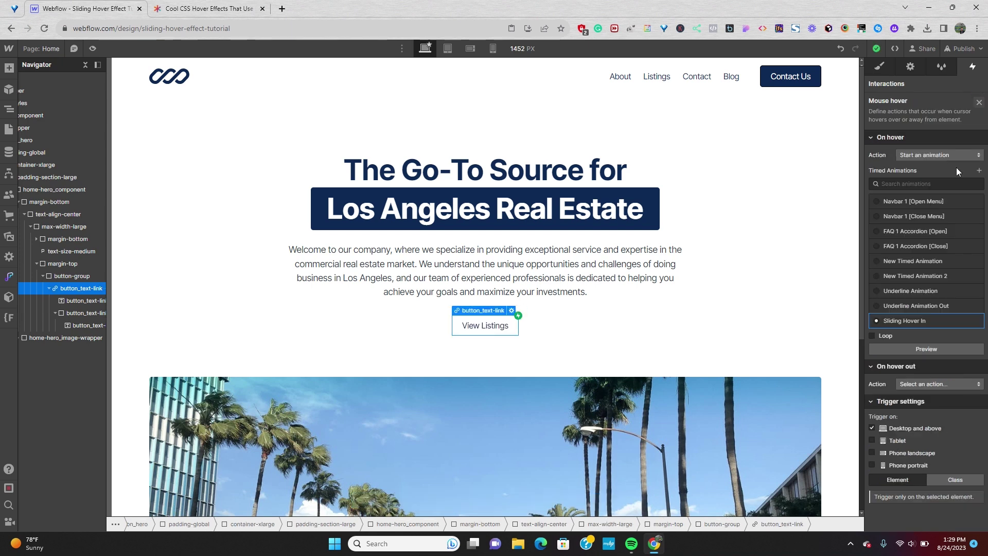
click(923, 385)
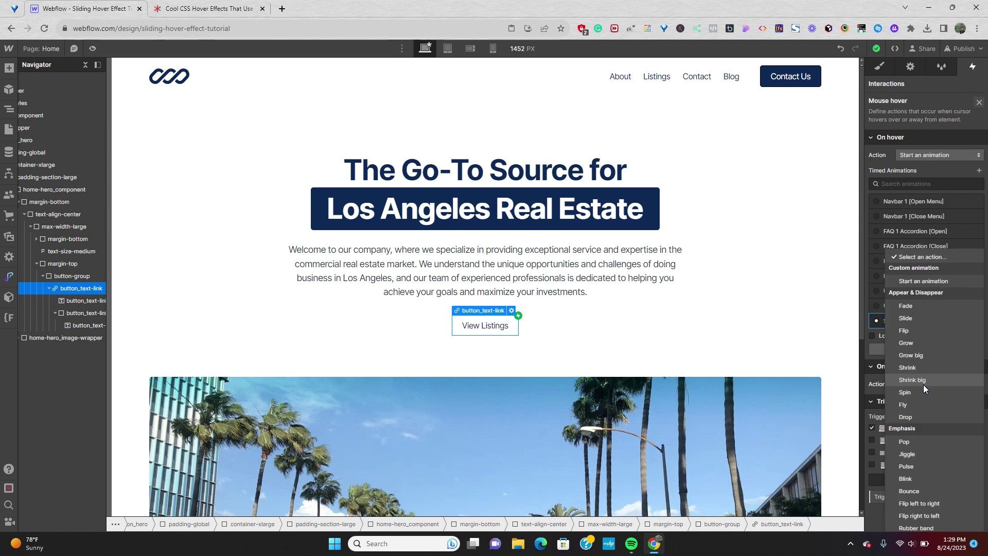
click(921, 285)
scroll(913, 378, down, 3)
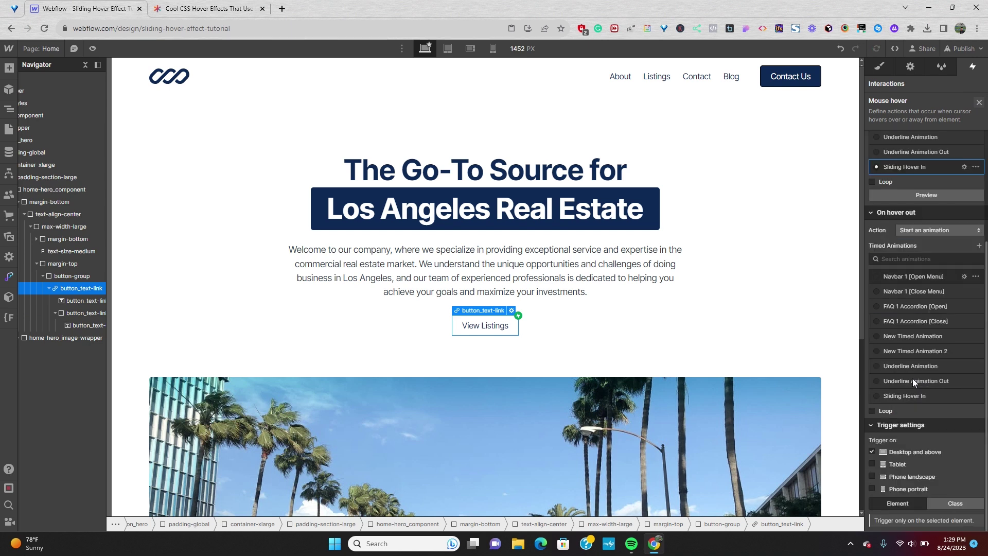
Duplicate Sliding Hover In and rename the copy 'Sliding Hover Out'.
click(970, 396)
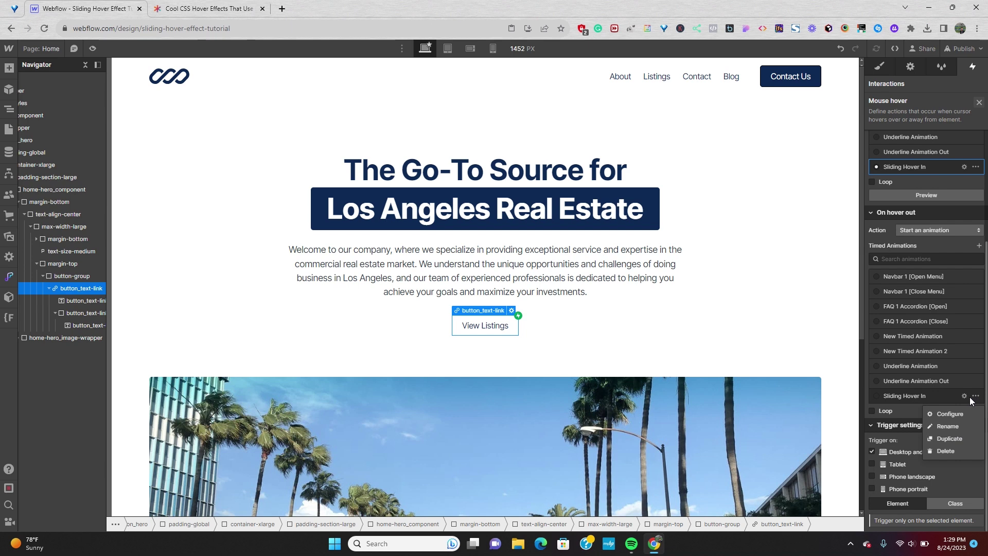
click(948, 438)
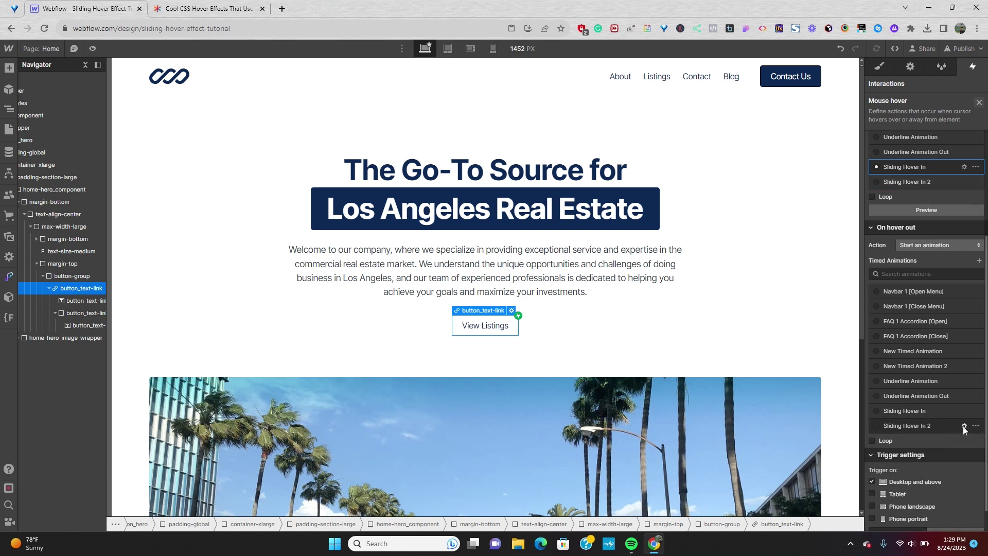
click(963, 425)
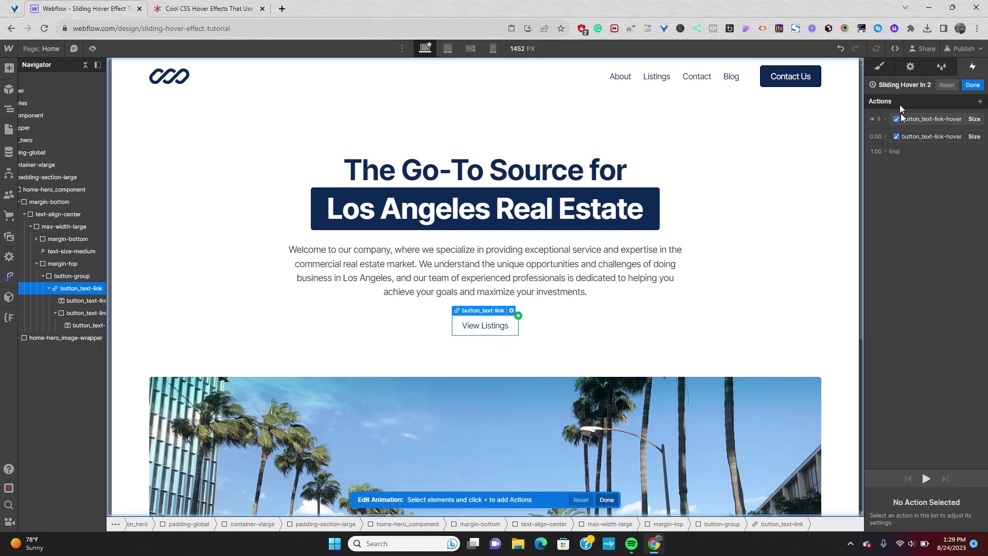
triple_click(899, 85)
click(917, 84)
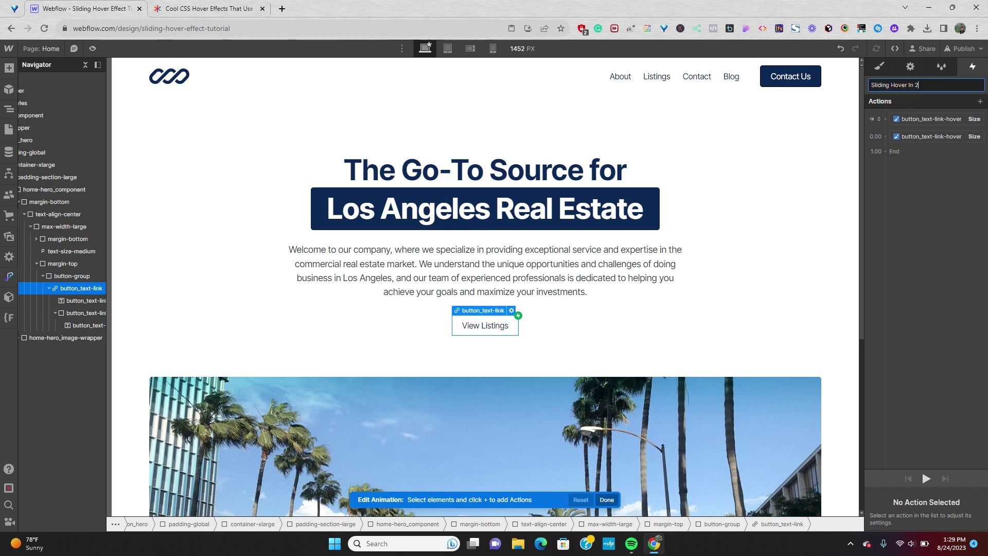
key(BackSpace)
text(O)
text(ut)
key(Return)
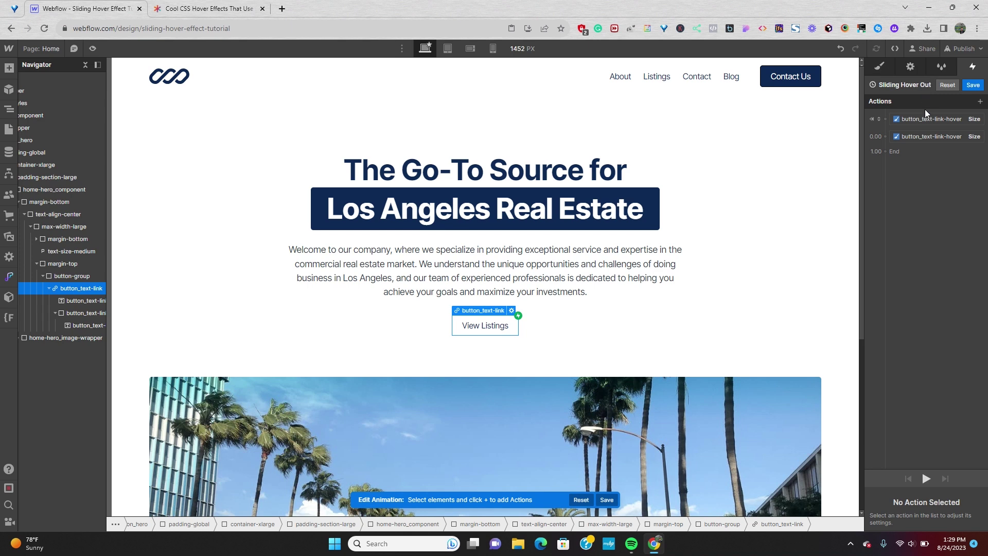
Make its size action shrink to 0% width with Out Quart easing over 1 second, then save.
click(923, 139)
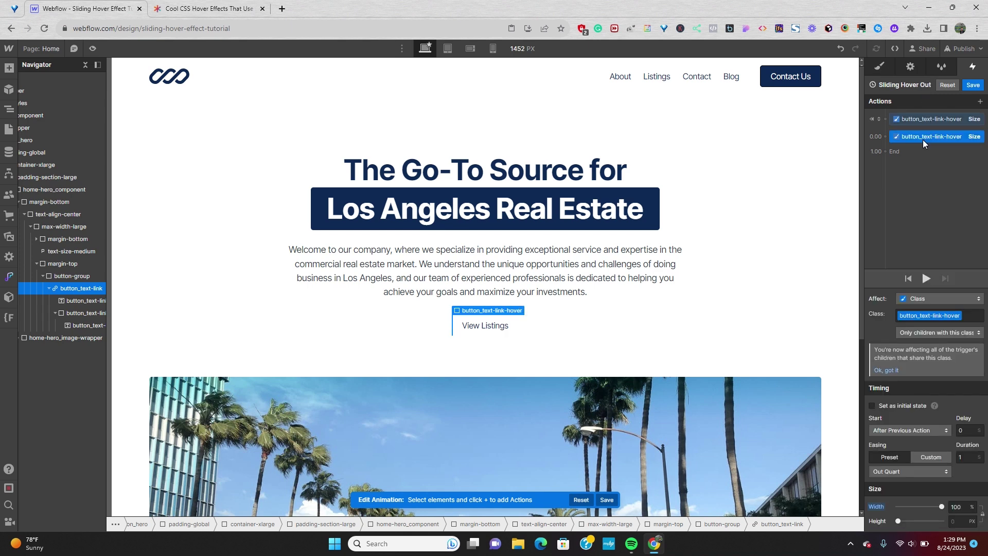
click(872, 405)
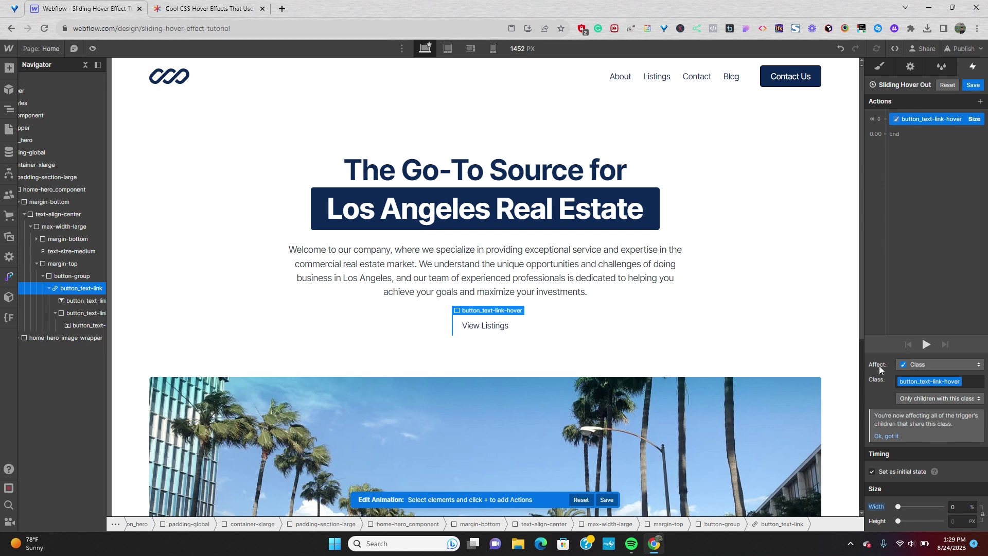
click(873, 472)
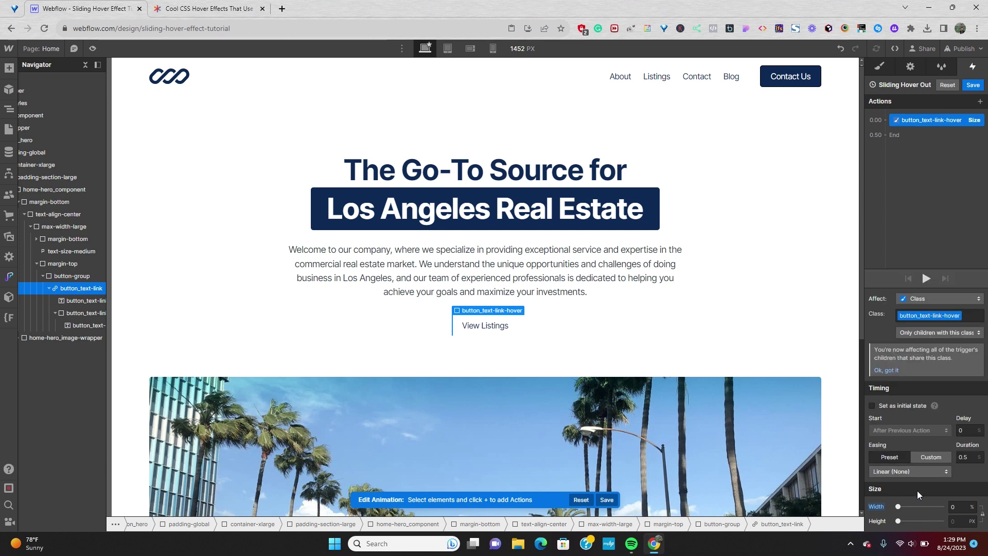
click(907, 474)
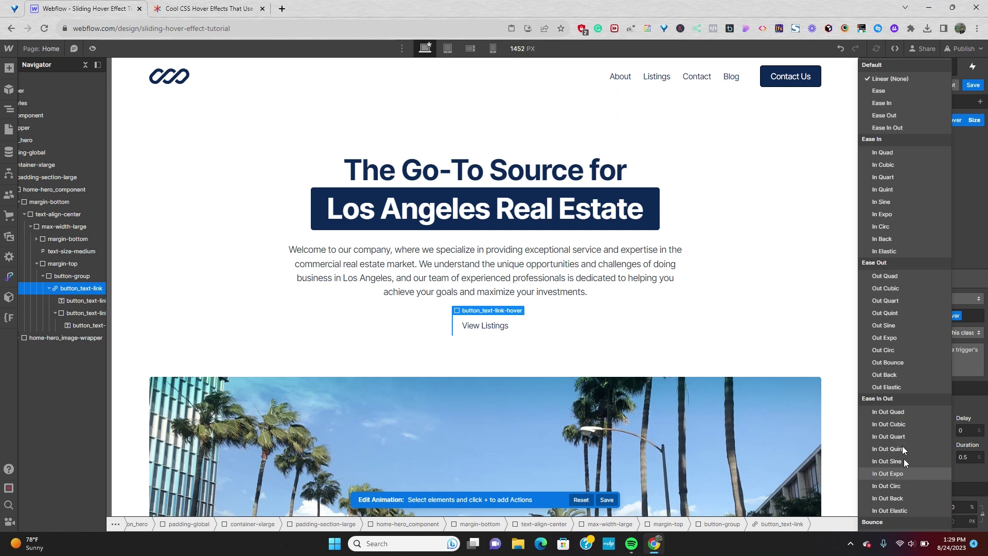
click(900, 301)
click(963, 456)
text(1)
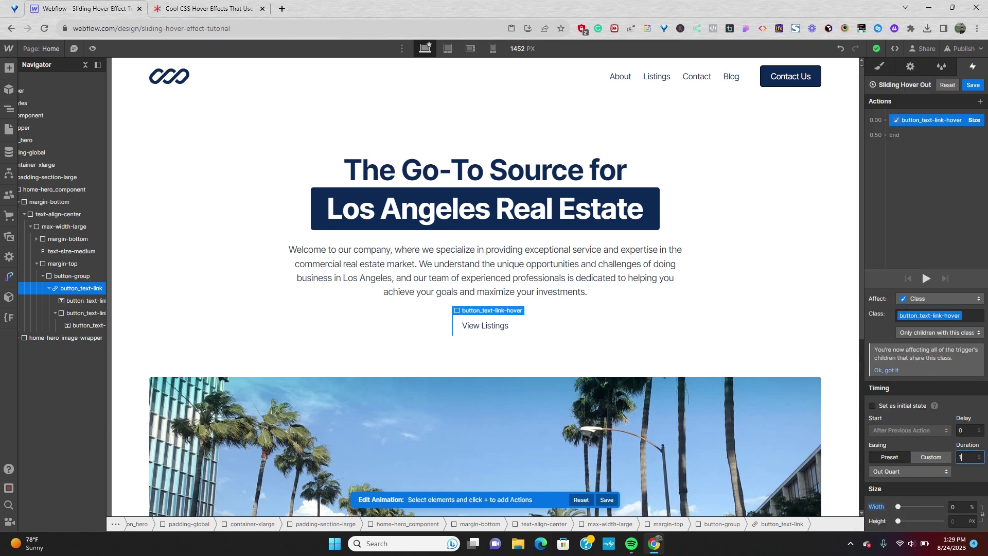
key(Return)
click(973, 86)
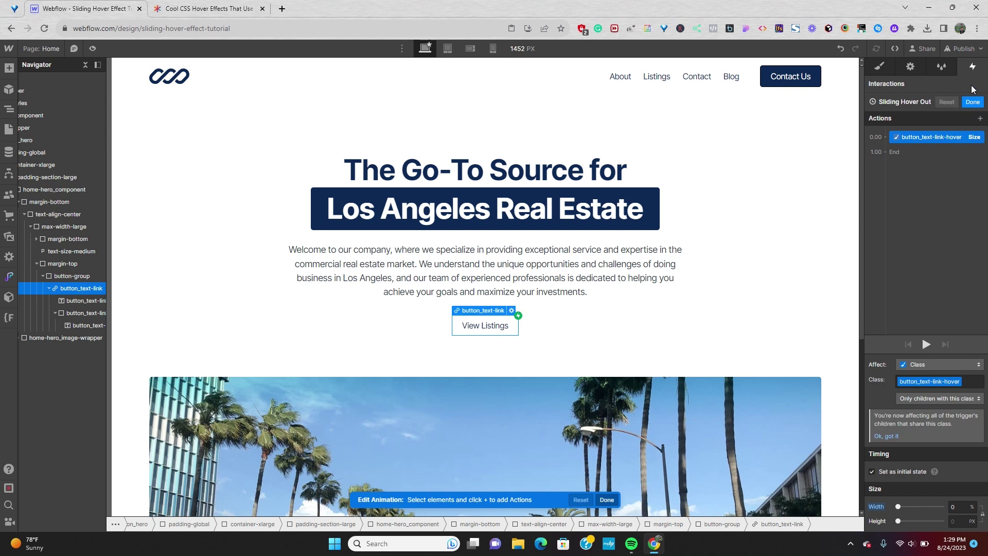
mouse_move(915, 336)
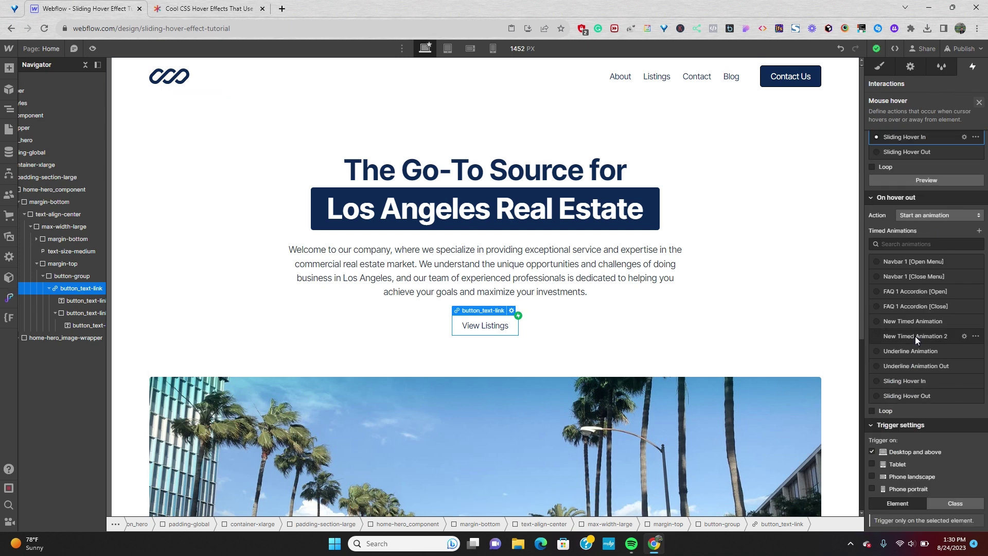
Assign Sliding Hover Out to On hover out, test it in Preview, and return to Style settings.
click(874, 395)
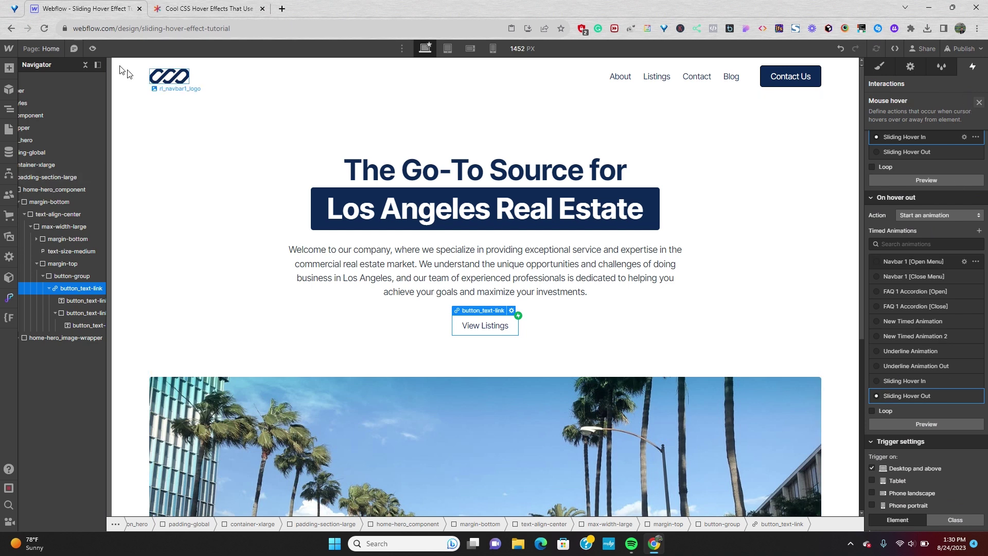
click(96, 49)
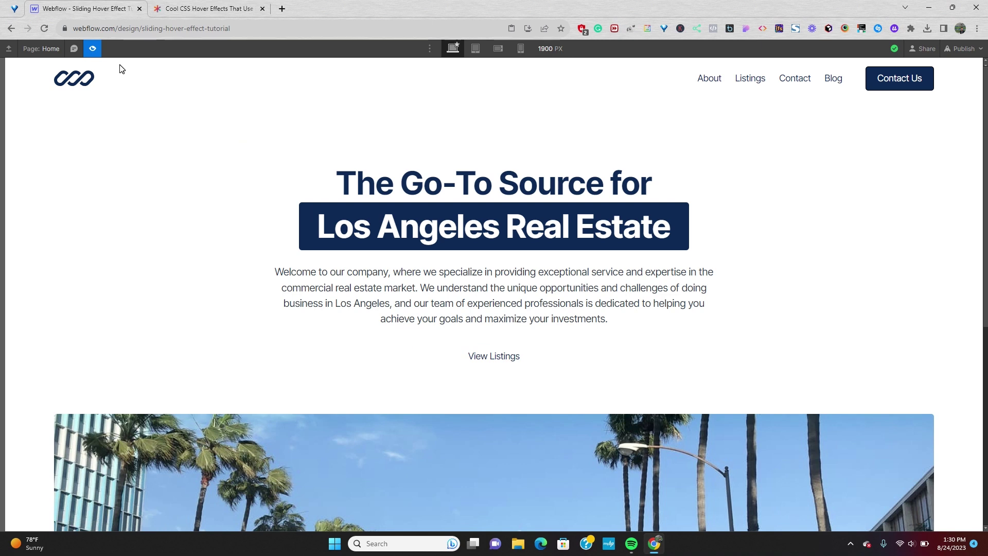
click(92, 48)
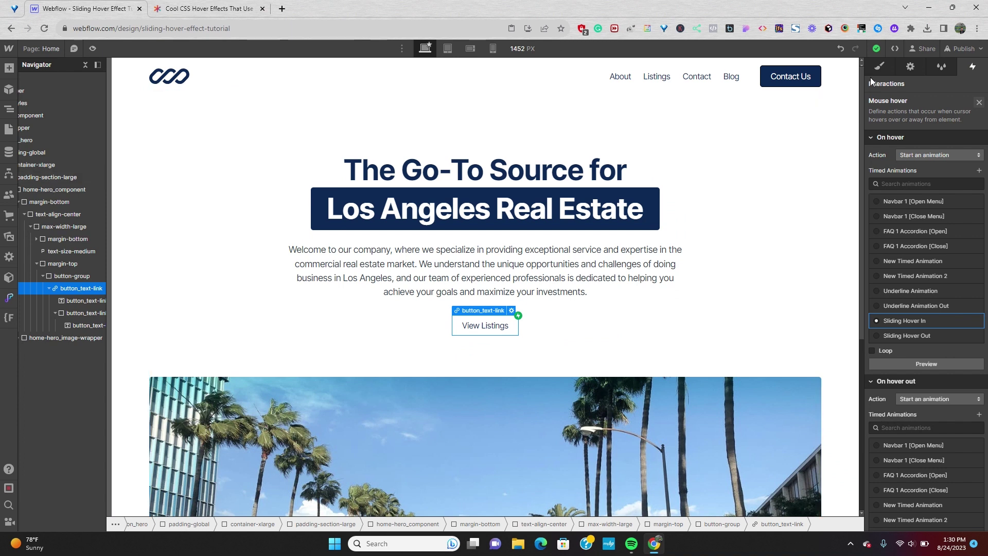
click(878, 67)
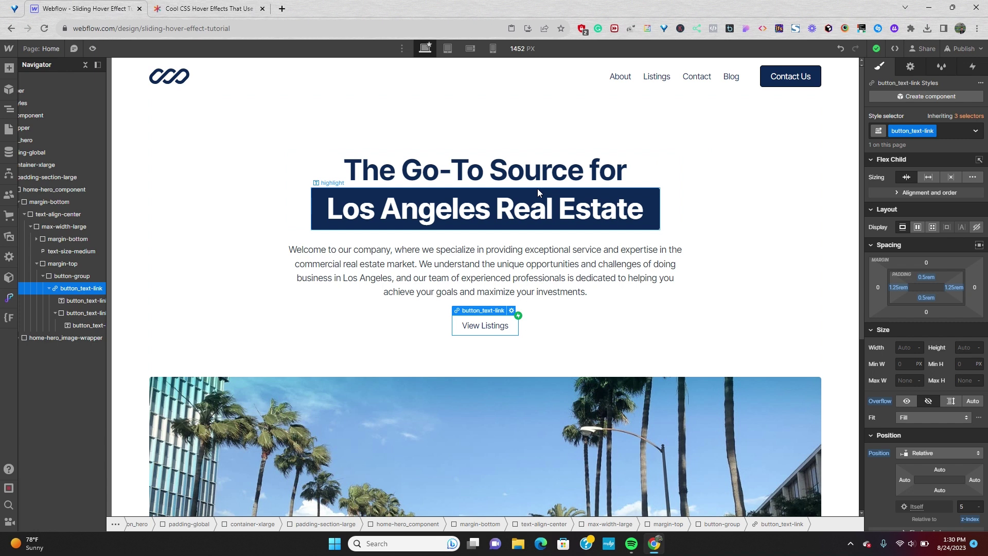
Give button_text-link-text the custom attribute aria-hidden with value true.
click(89, 325)
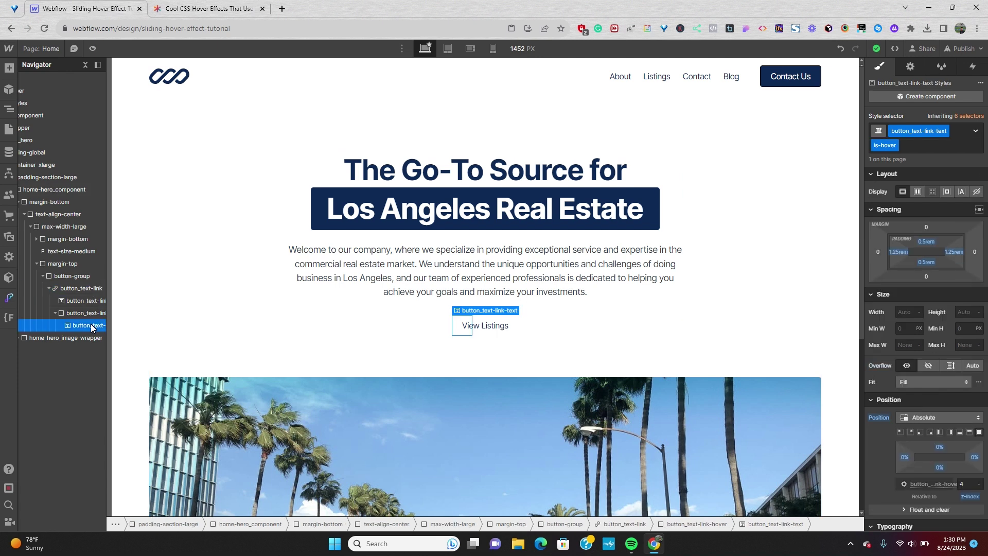
click(915, 68)
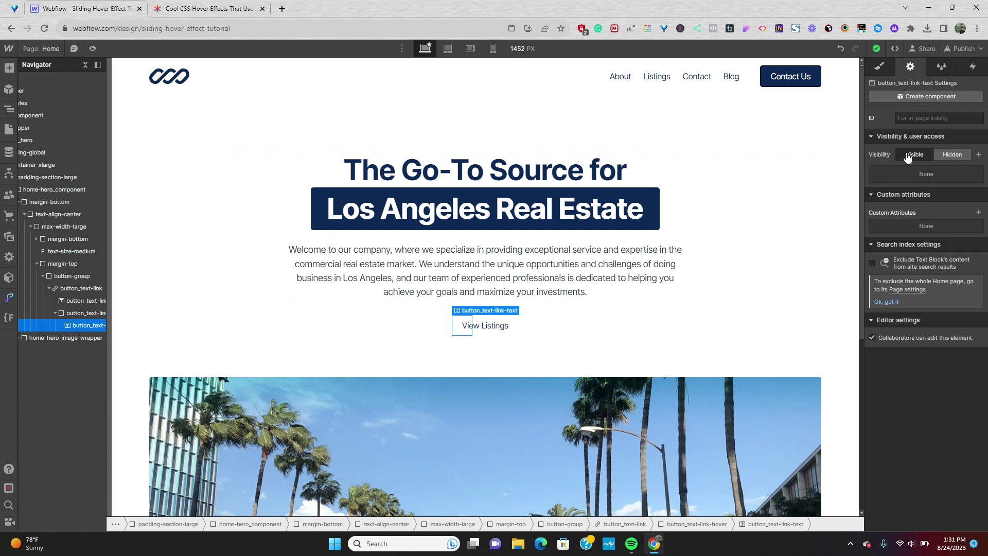
click(978, 213)
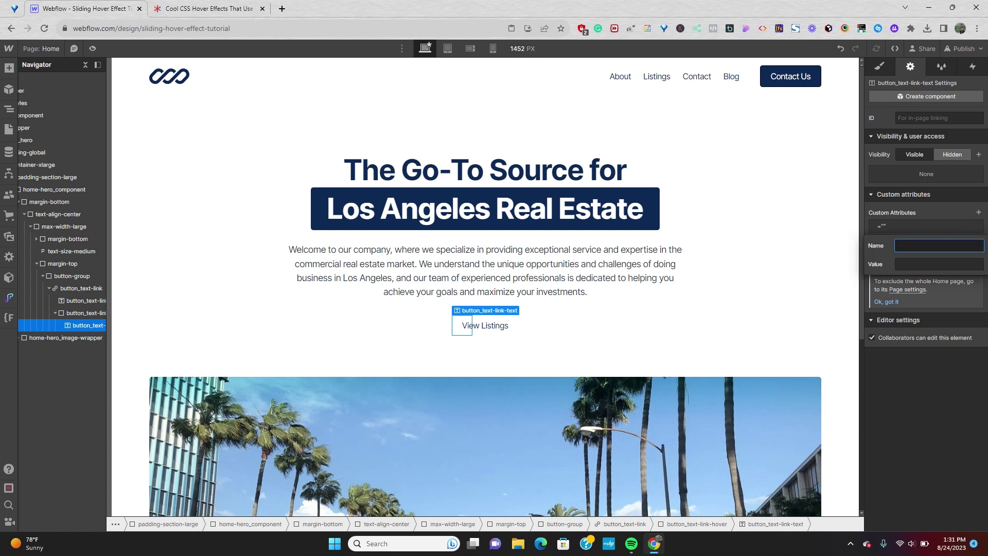
text(aria)
text(-hidden)
key(Tab)
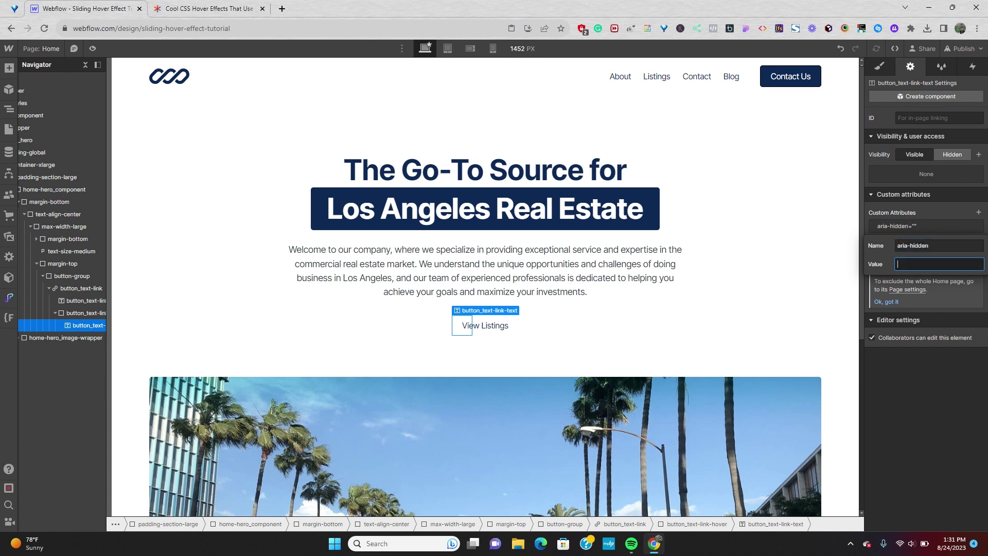
text(true)
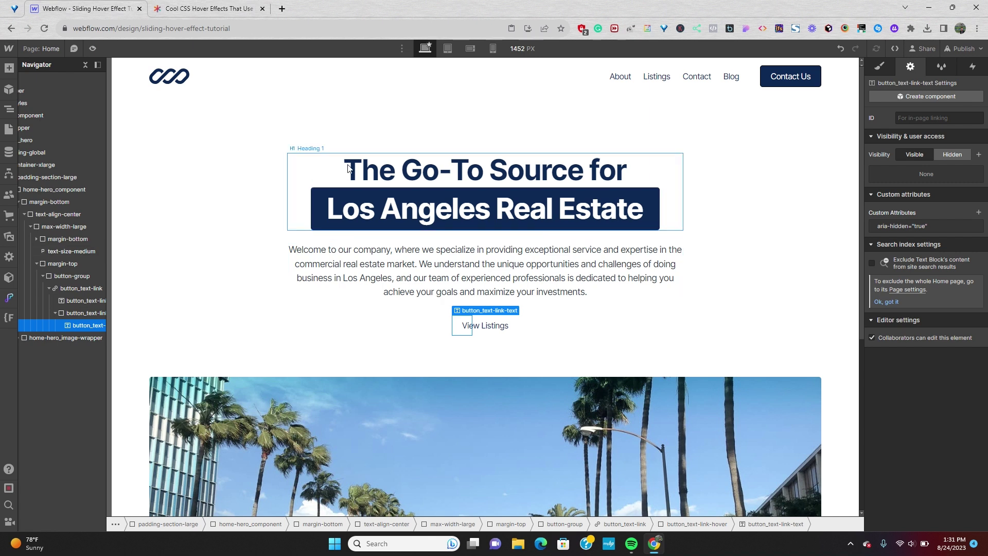
Preview the page to test the View Listings navy hover fill.
click(92, 49)
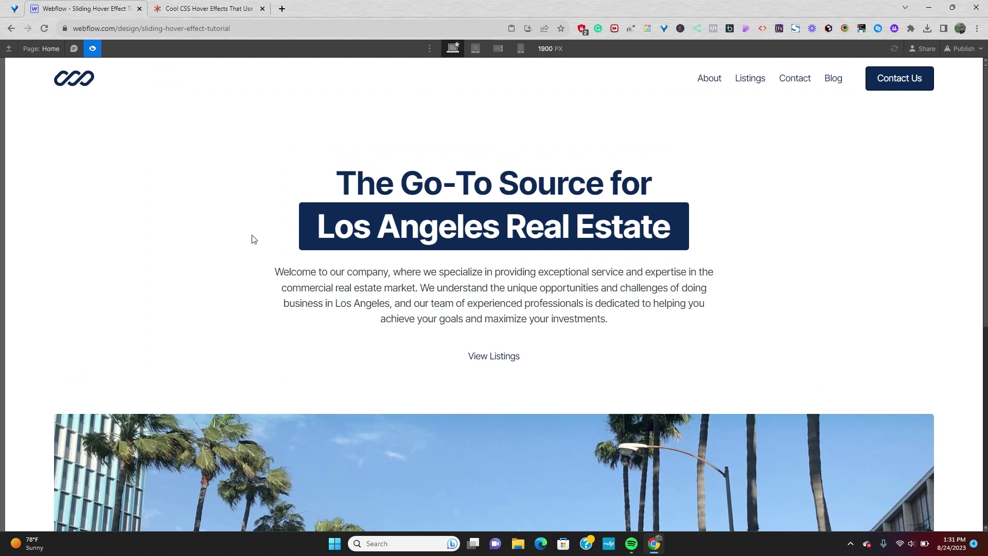